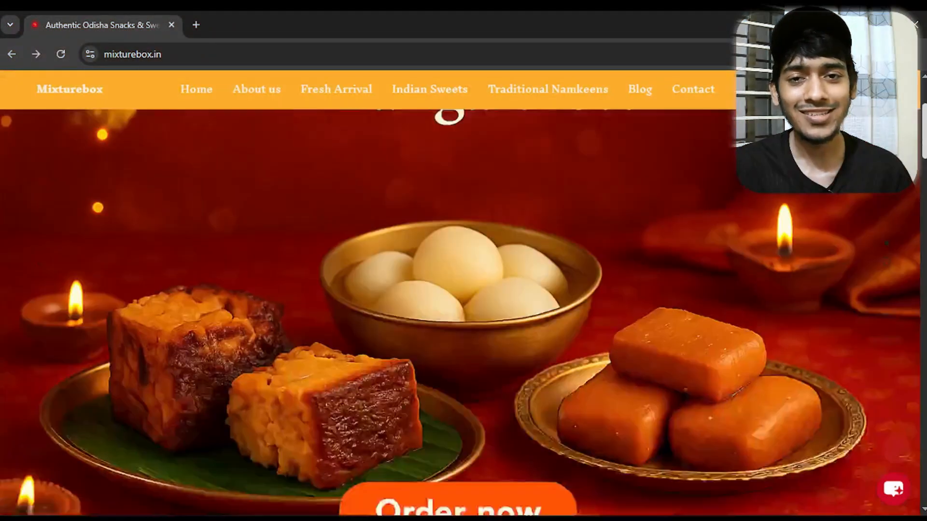
Open the store's chat widget and send the message "I am looking a product under 200 rupee"
{"action": "scroll", "coordinate": [895, 494], "scroll_direction": "down", "scroll_amount": 15}
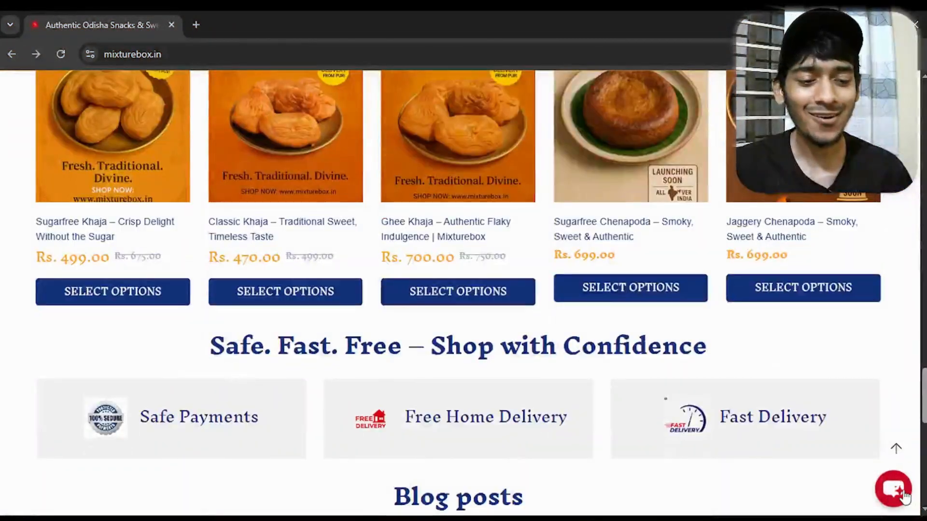
{"action": "left_click", "coordinate": [894, 490]}
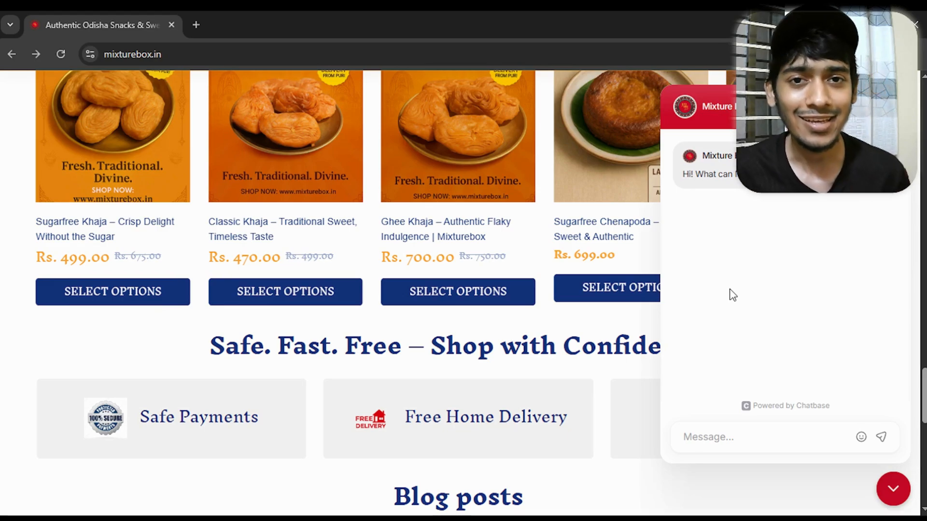
{"action": "left_click", "coordinate": [704, 437]}
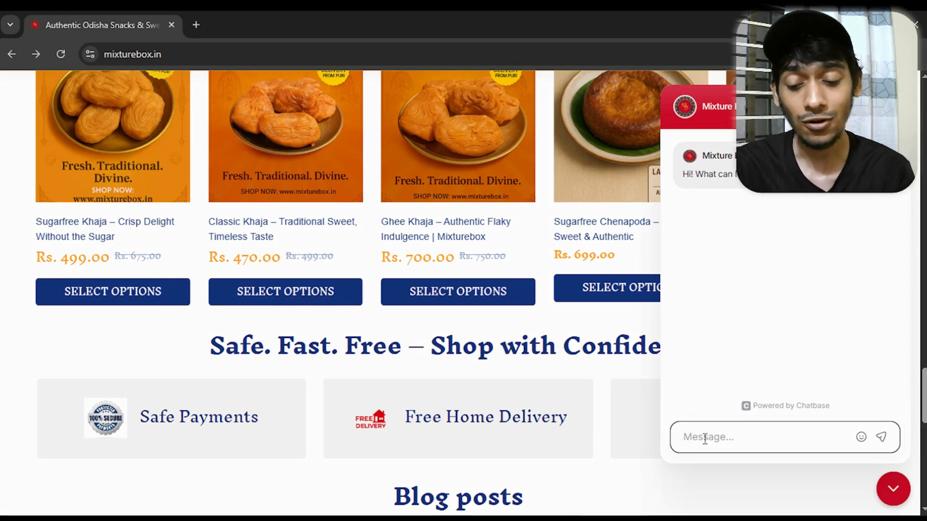
{"action": "type", "text": "I am"}
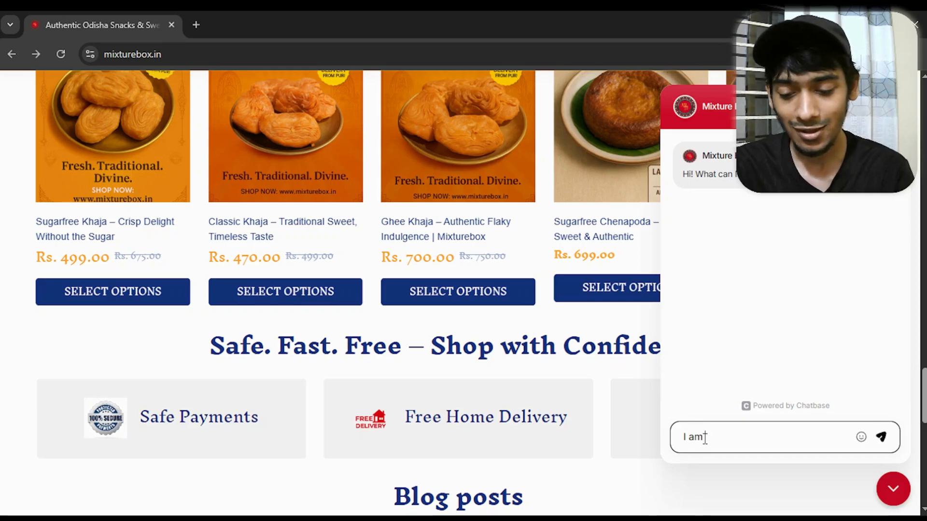
{"action": "type", "text": " looking a "}
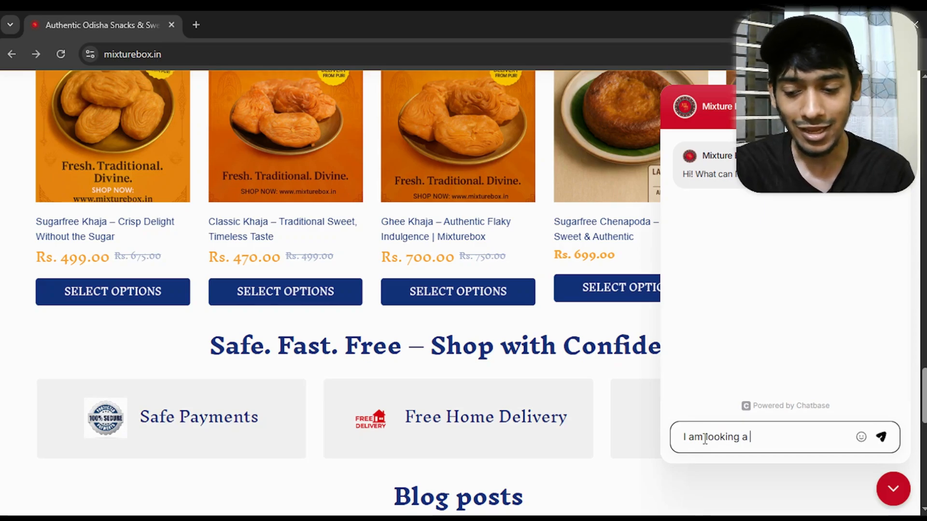
{"action": "type", "text": "product under 2"}
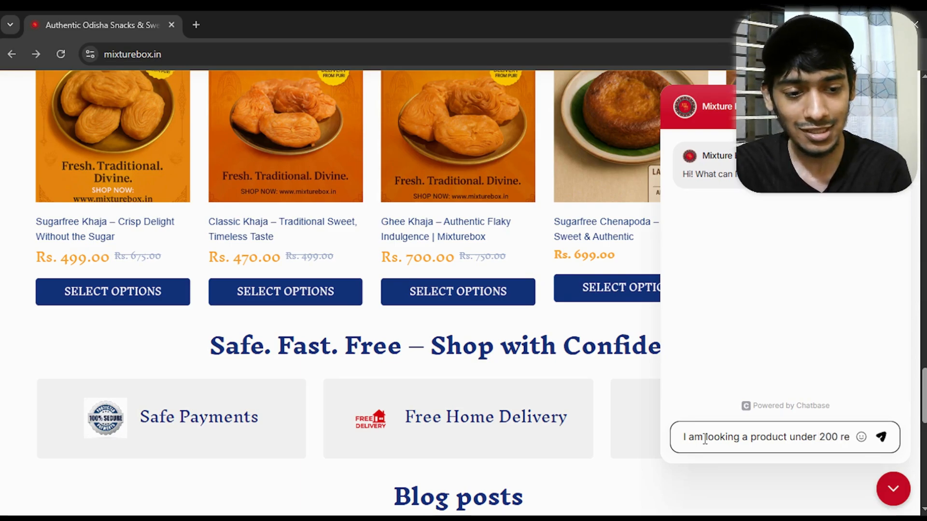
{"action": "type", "text": "00 rupe"}
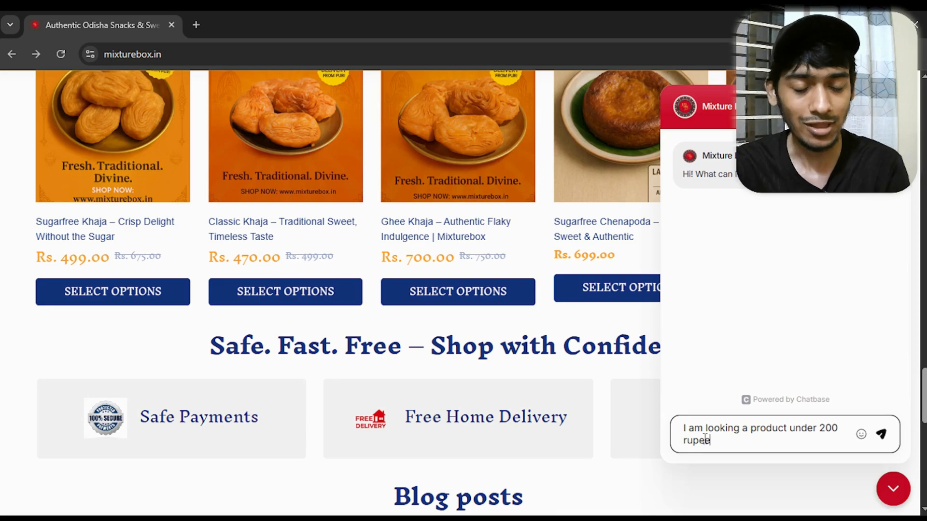
{"action": "type", "text": "e"}
{"action": "key", "text": "Return"}
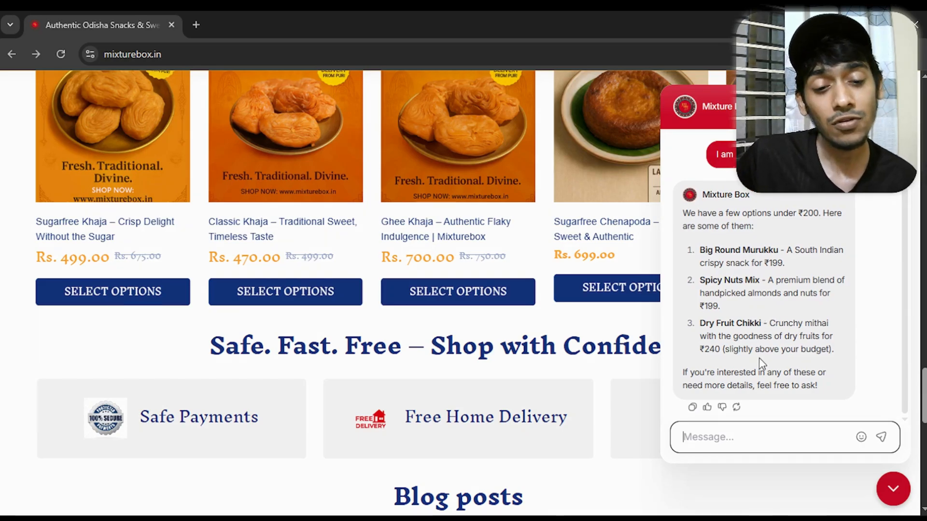
Ask the store chatbot "do you have fb?" and open the Facebook page link from its reply
{"action": "left_click_drag", "start_coordinate": [721, 351], "coordinate": [688, 354]}
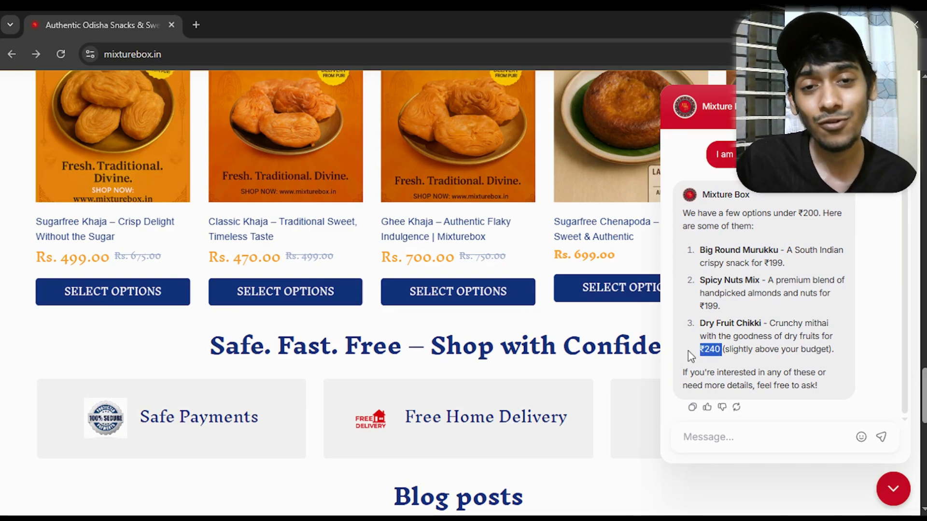
{"action": "left_click", "coordinate": [735, 437]}
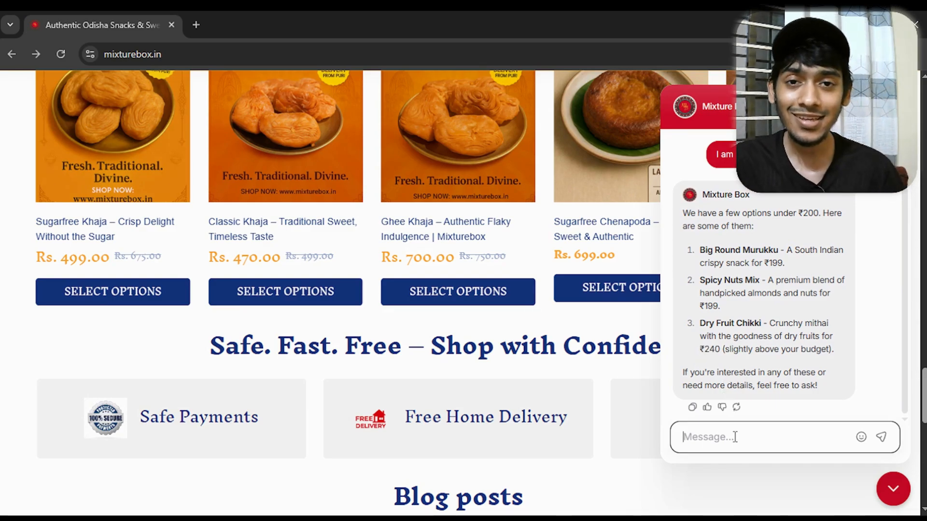
{"action": "type", "text": "do you "}
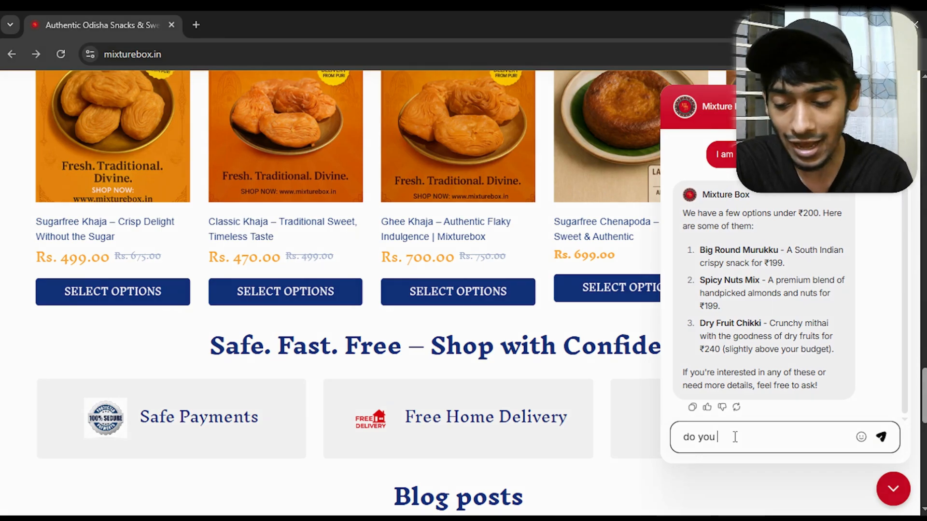
{"action": "type", "text": "have fb"}
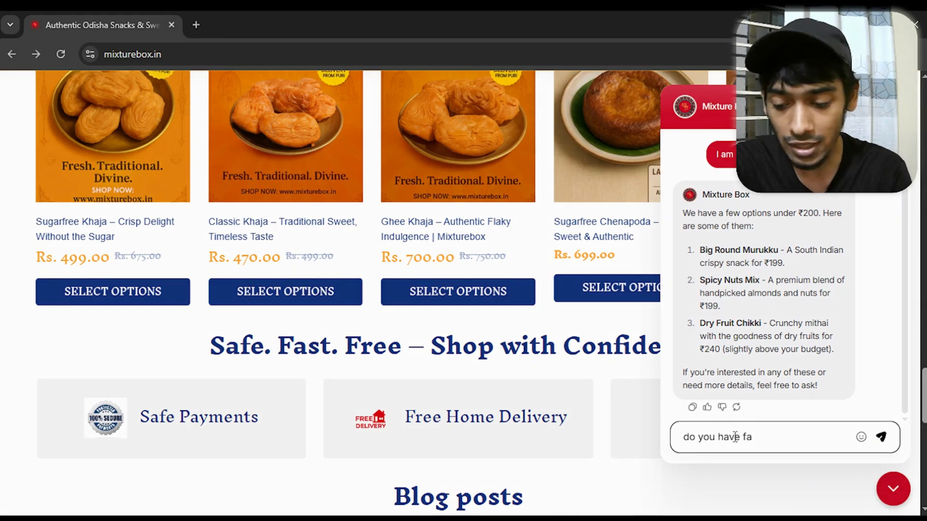
{"action": "type", "text": "?"}
{"action": "key", "text": "Return"}
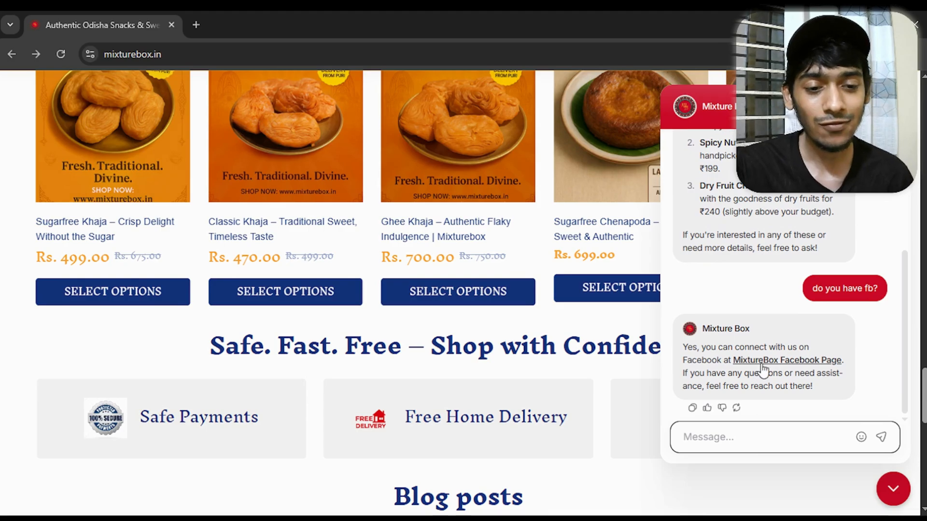
{"action": "left_click", "coordinate": [757, 361]}
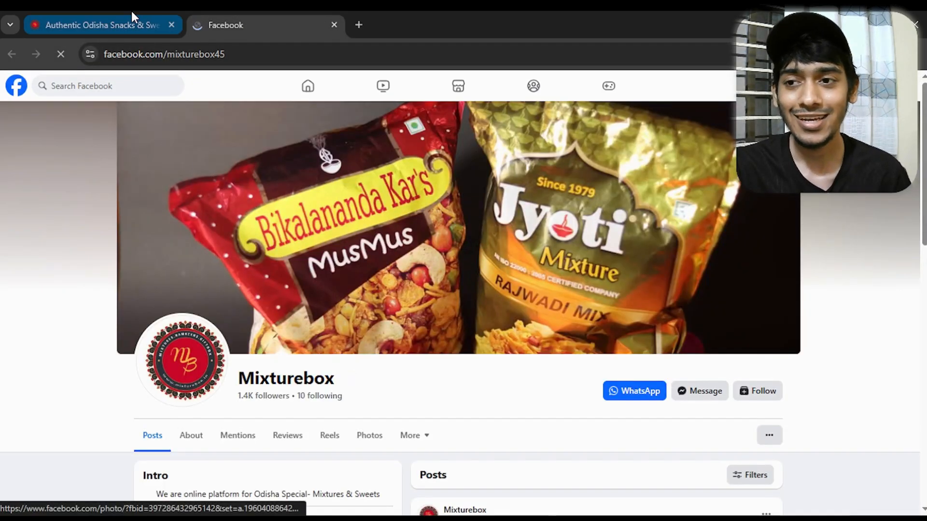
Return to the Mixture Box store page and ask the chatbot "what about the instagram?"
{"action": "left_click", "coordinate": [131, 14]}
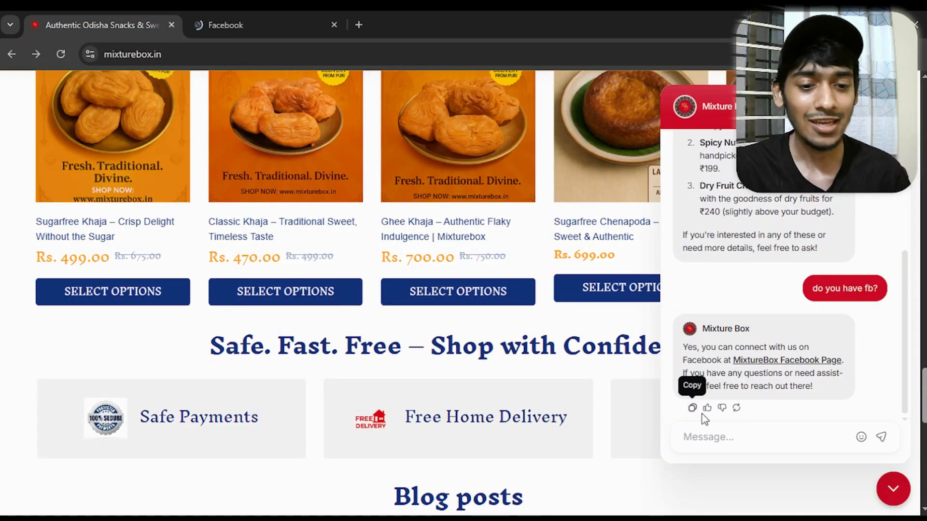
{"action": "left_click", "coordinate": [713, 434]}
{"action": "type", "text": "what "}
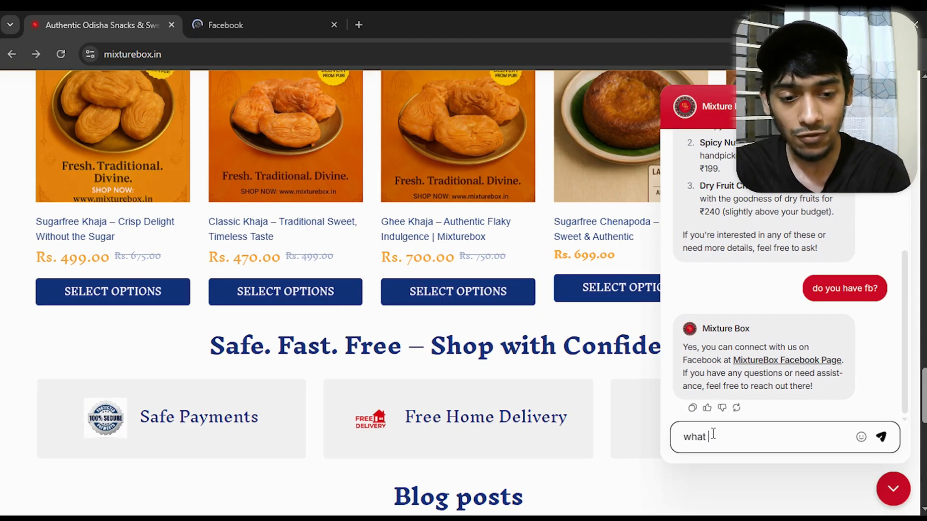
{"action": "type", "text": "about the insta"}
{"action": "key", "text": "BackSpace"}
{"action": "key", "text": "BackSpace"}
{"action": "key", "text": "BackSpace"}
{"action": "key", "text": "BackSpace"}
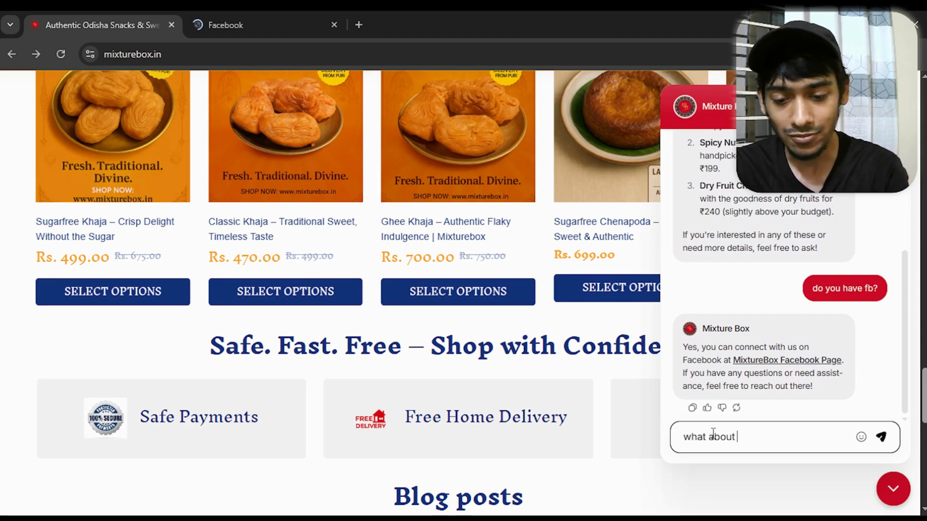
{"action": "type", "text": "the instagra=M"}
{"action": "key", "text": "BackSpace"}
{"action": "key", "text": "BackSpace"}
{"action": "key", "text": "BackSpace"}
{"action": "type", "text": "a"}
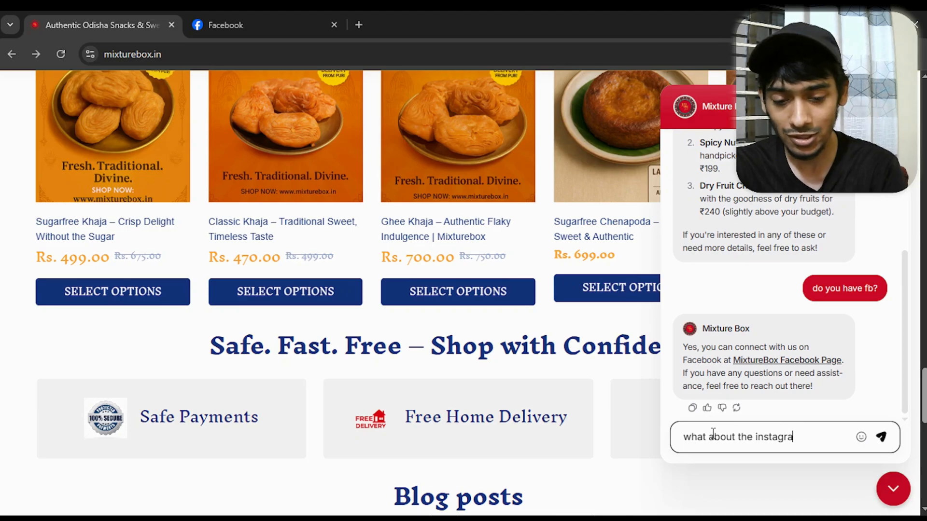
{"action": "type", "text": "m?"}
{"action": "key", "text": "Return"}
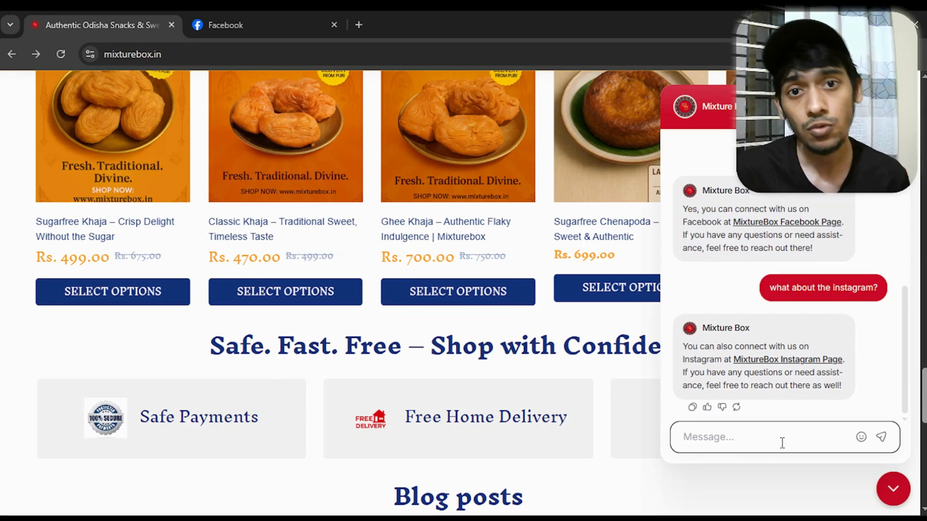
Send the store chatbot the message "i want to contact with the owner"
{"action": "type", "text": "i w"}
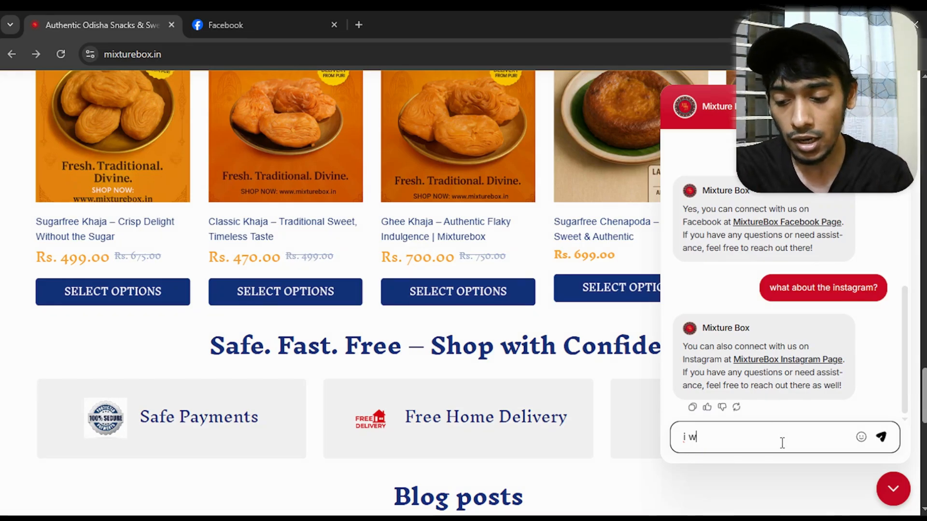
{"action": "type", "text": "naant to c"}
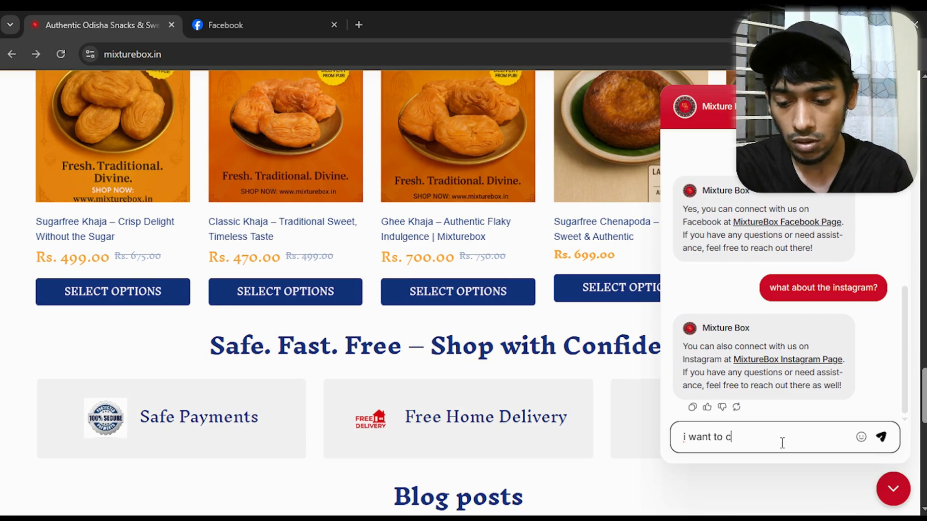
{"action": "type", "text": "ontact wit"}
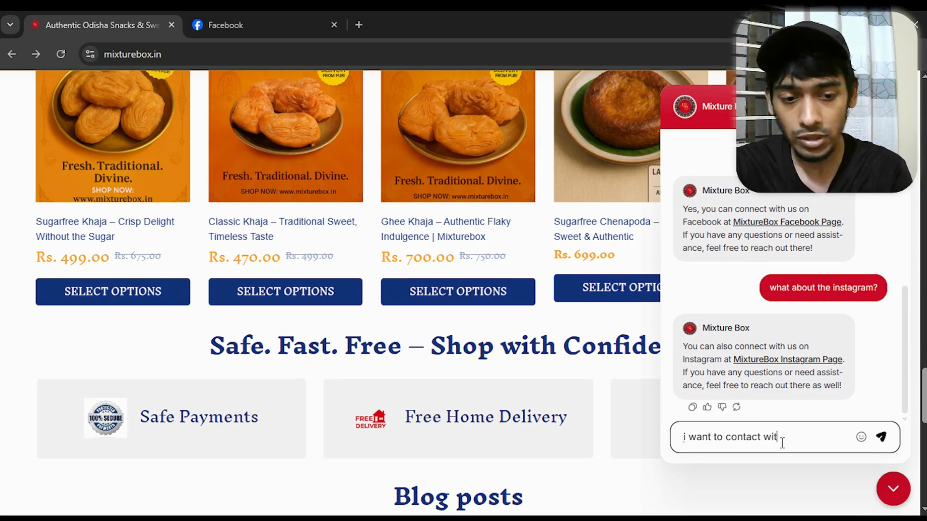
{"action": "type", "text": "h the owner"}
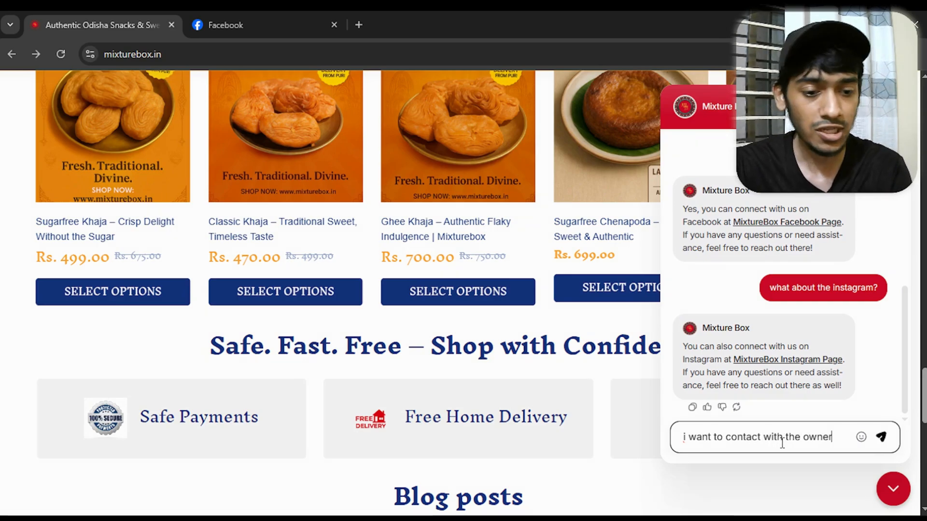
{"action": "key", "text": "Return"}
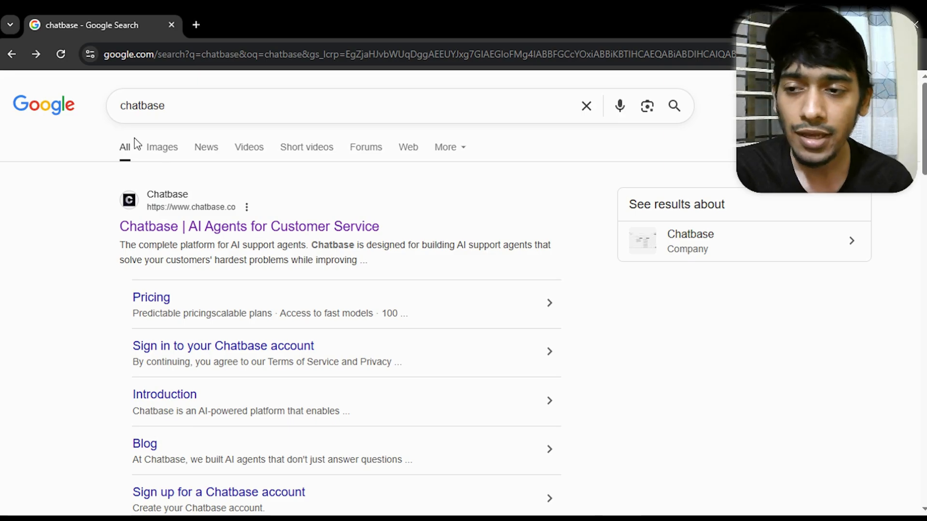
Open the Chatbase website from the Google results and start building an agent
{"action": "left_click", "coordinate": [174, 229]}
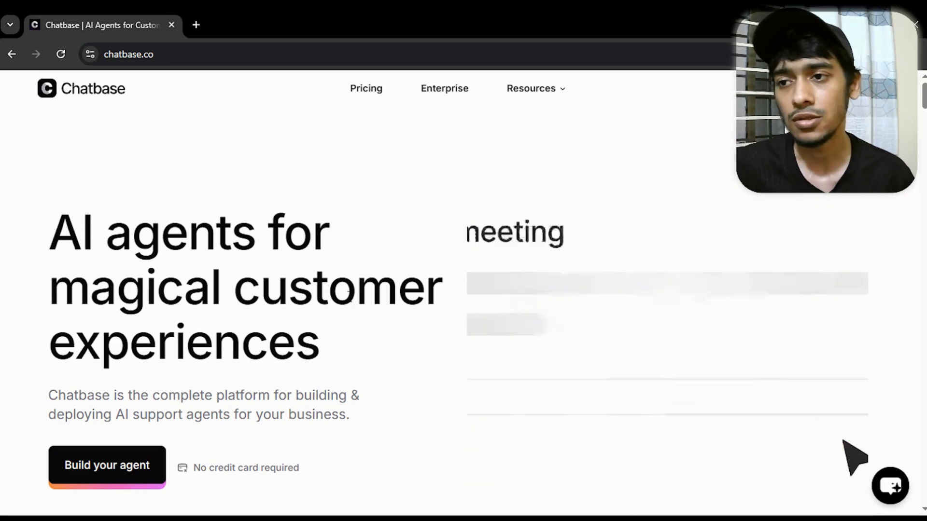
{"action": "left_click", "coordinate": [105, 466]}
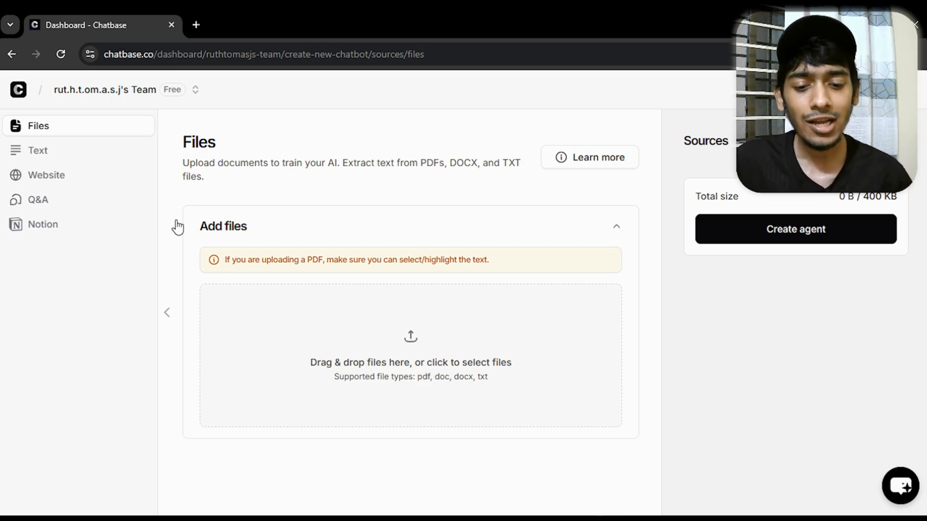
Switch to the Claude chat about MixtureBox chatbot training and open the first MixtureBox Sales Chatbot Training Data document
{"action": "mouse_move", "coordinate": [563, 518]}
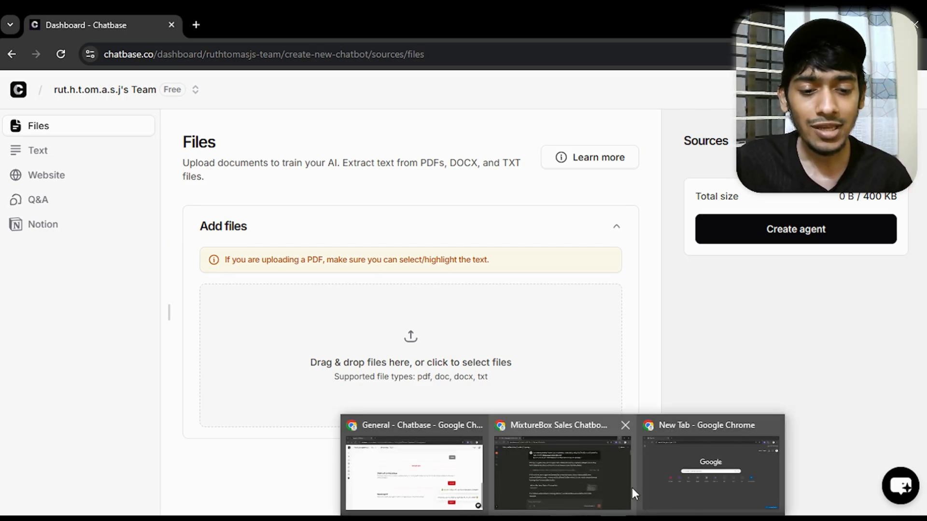
{"action": "left_click", "coordinate": [587, 485]}
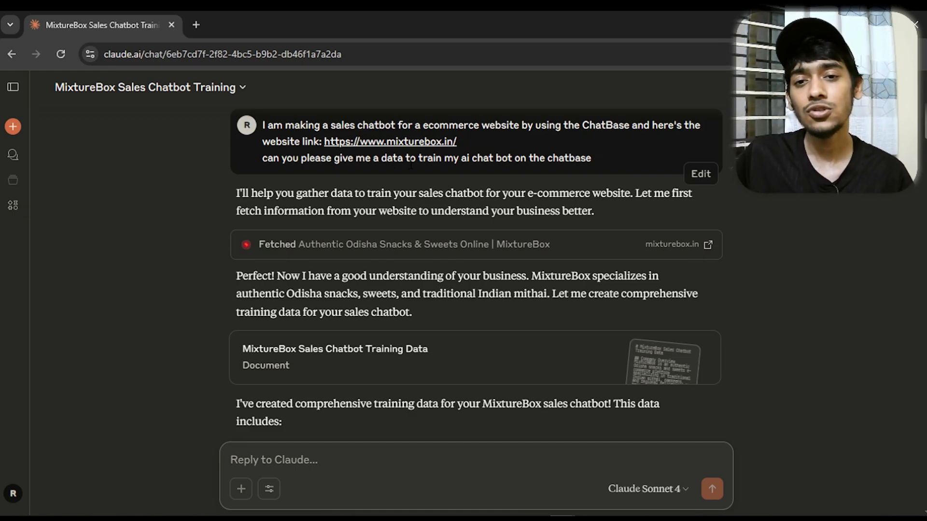
{"action": "scroll", "coordinate": [411, 163], "scroll_direction": "down", "scroll_amount": 3}
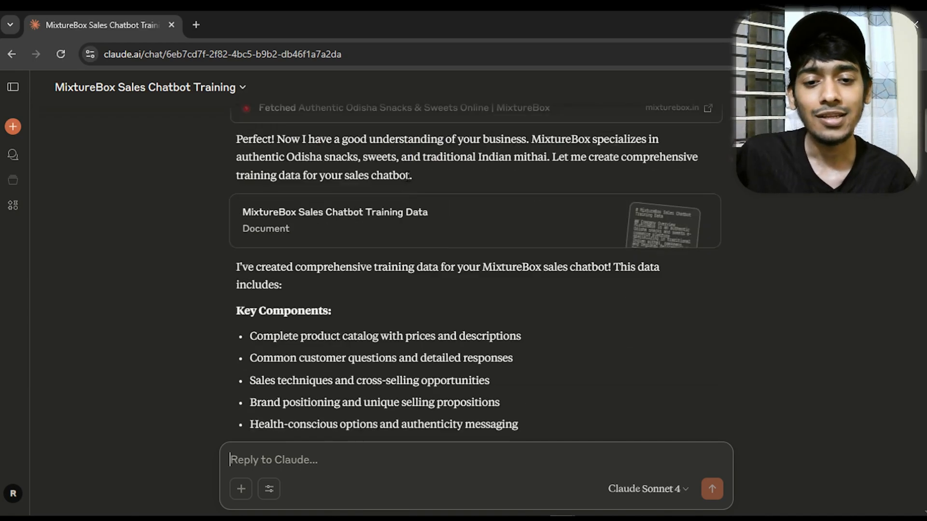
{"action": "left_click", "coordinate": [456, 228]}
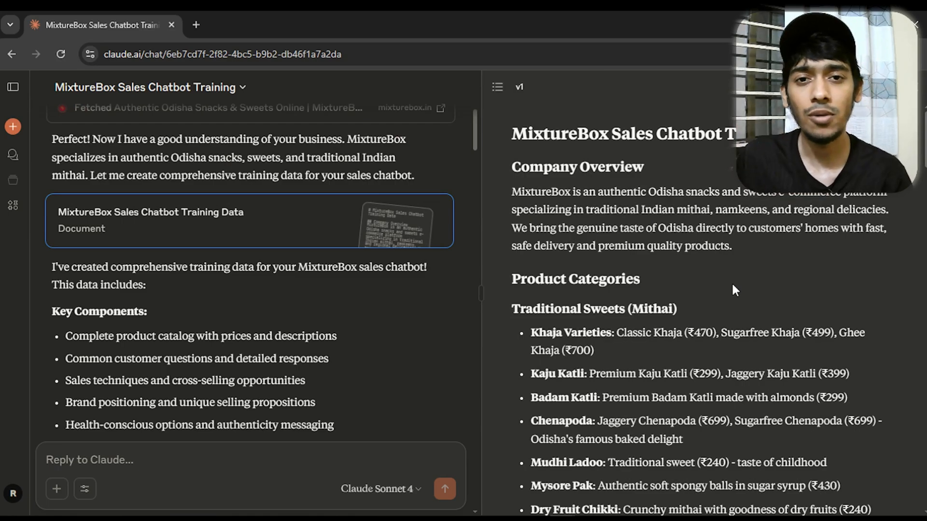
Examine the follow-up prompt in the Claude chat that supplies the store's phone, mail, Facebook and Instagram contact details
{"action": "scroll", "coordinate": [474, 147], "scroll_direction": "down", "scroll_amount": 3}
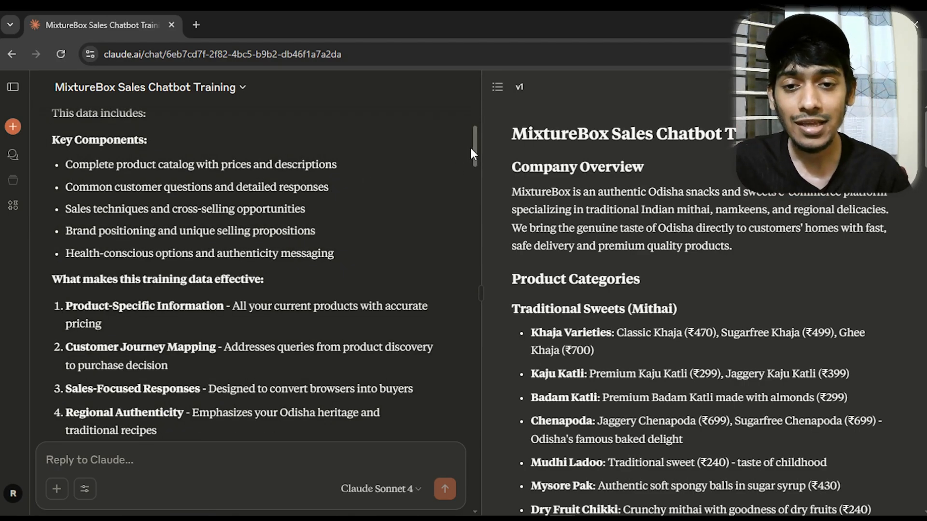
{"action": "left_click_drag", "start_coordinate": [470, 146], "coordinate": [475, 216]}
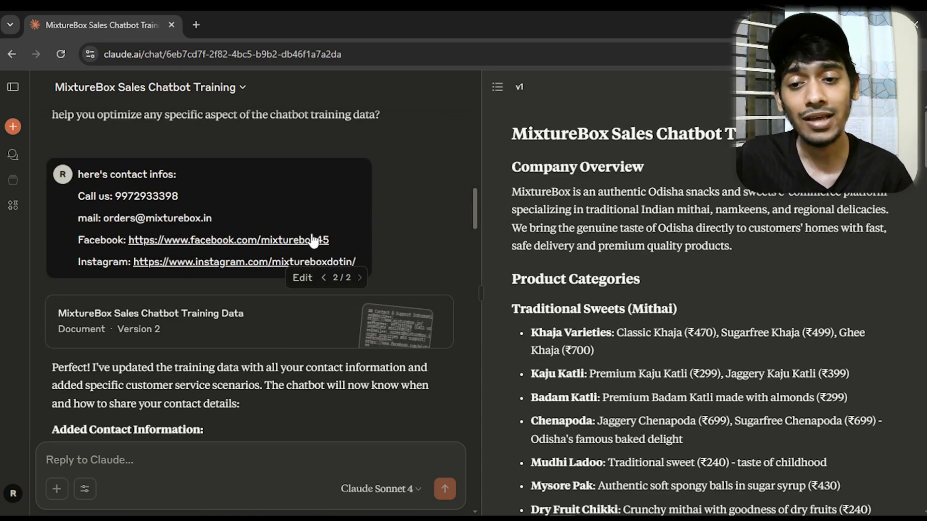
{"action": "scroll", "coordinate": [221, 184], "scroll_direction": "up", "scroll_amount": 2}
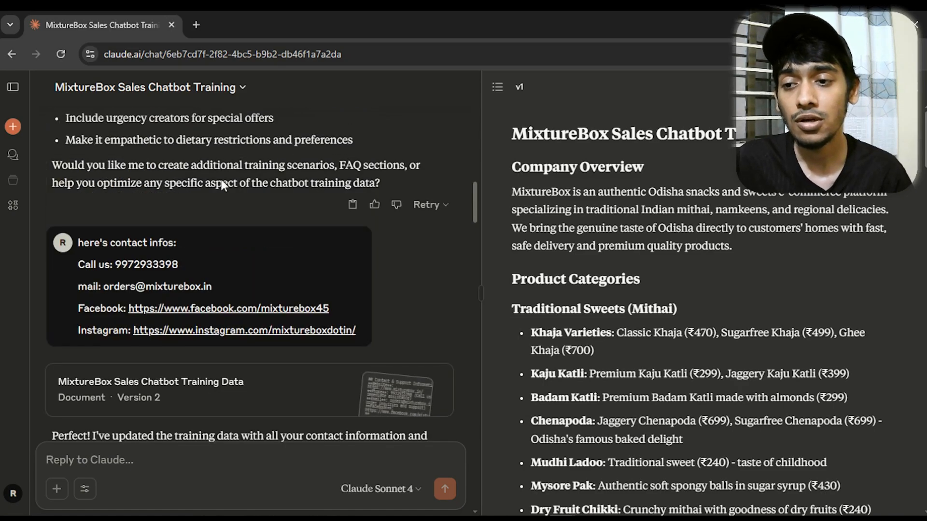
{"action": "left_click_drag", "start_coordinate": [72, 263], "coordinate": [237, 261]}
{"action": "left_click", "coordinate": [241, 259]}
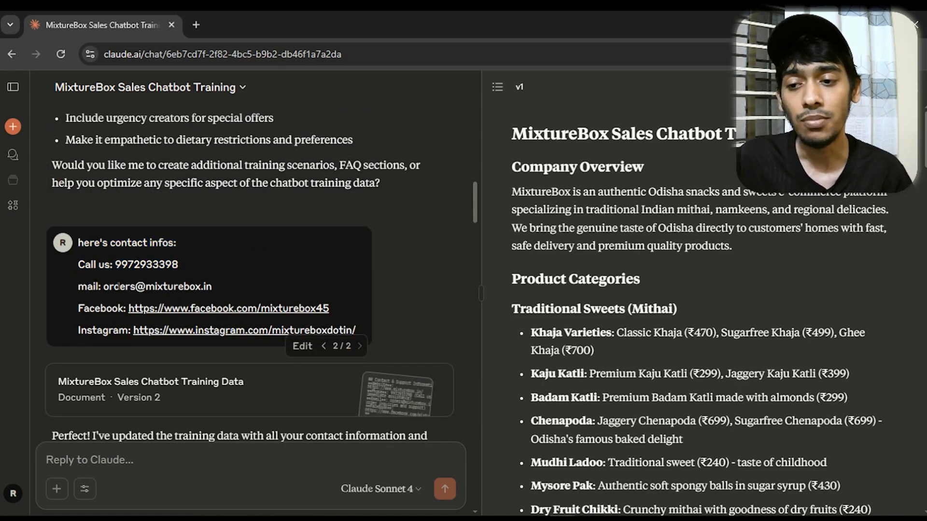
{"action": "left_click_drag", "start_coordinate": [102, 287], "coordinate": [279, 295]}
{"action": "left_click", "coordinate": [277, 295]}
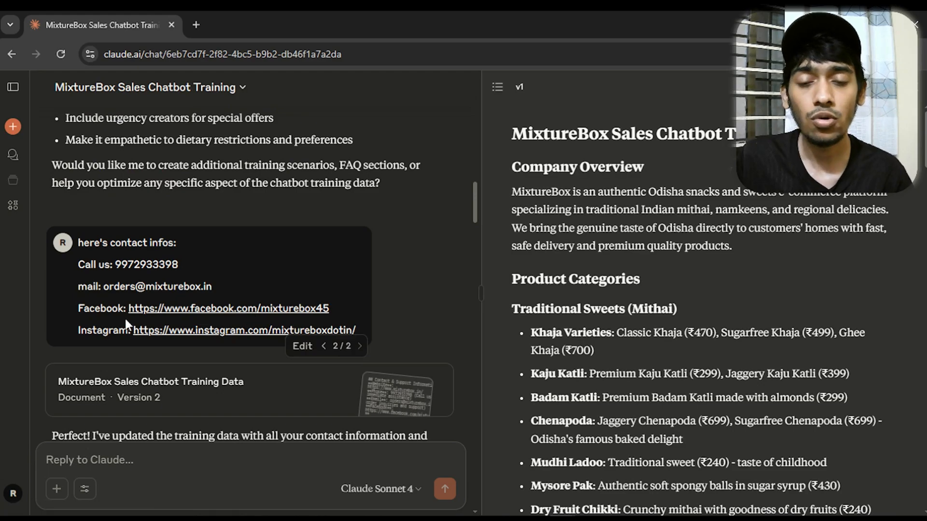
Examine Claude's contact-information update and the follow-up prompt listing the MixtureBox page links, highlighting the About us, Fest Arrival and Indian Sweets entries
{"action": "scroll", "coordinate": [477, 199], "scroll_direction": "down", "scroll_amount": 3}
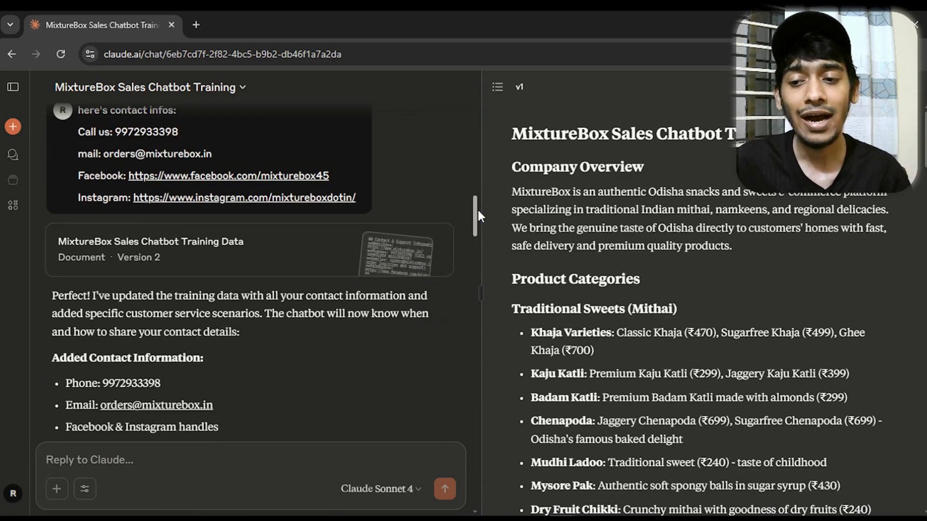
{"action": "left_click_drag", "start_coordinate": [478, 210], "coordinate": [479, 224]}
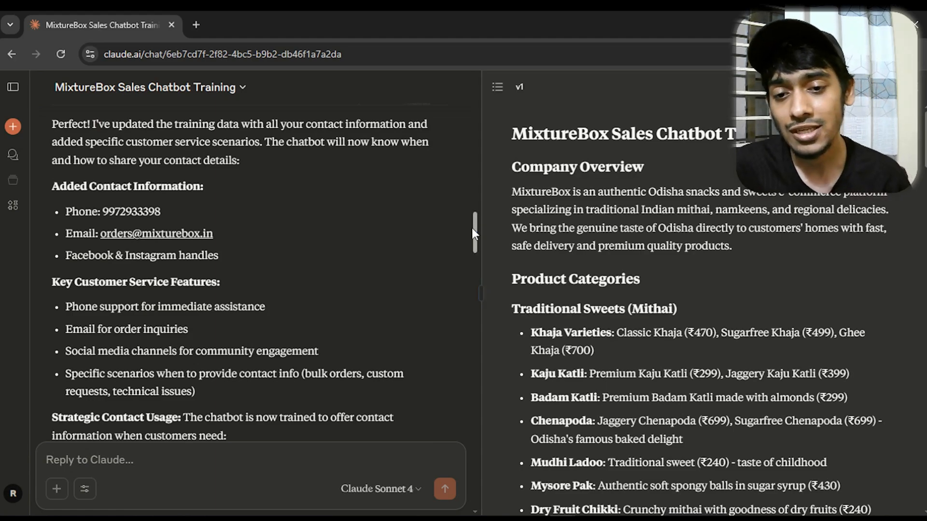
{"action": "left_click_drag", "start_coordinate": [474, 228], "coordinate": [480, 274]}
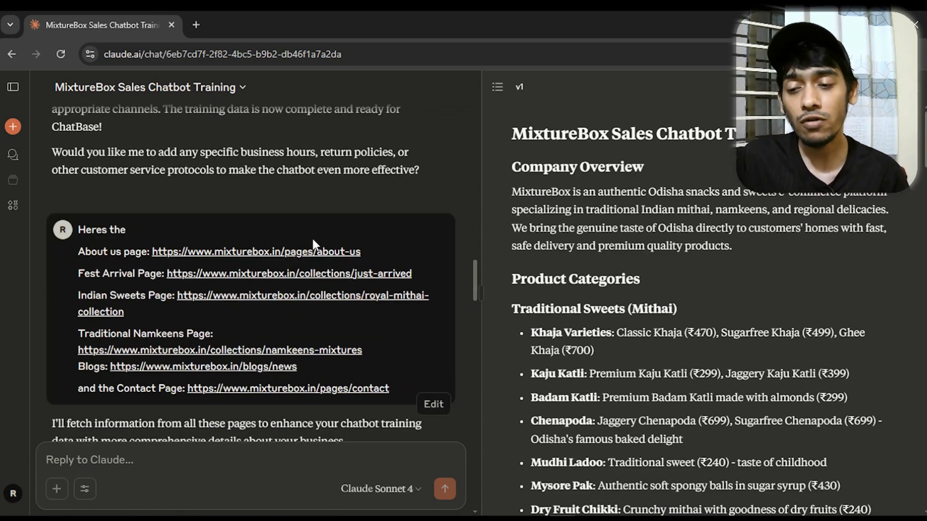
{"action": "left_click_drag", "start_coordinate": [384, 273], "coordinate": [179, 234]}
{"action": "left_click_drag", "start_coordinate": [79, 253], "coordinate": [441, 256]}
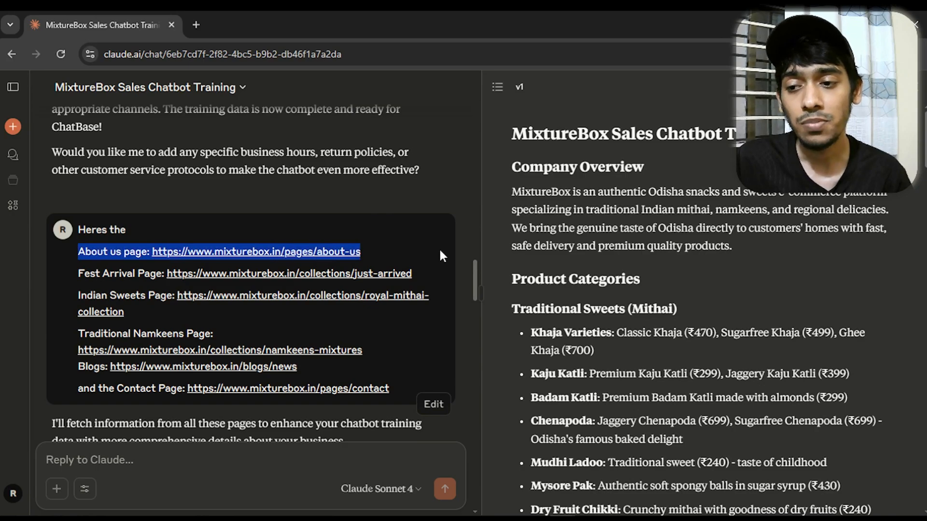
{"action": "left_click_drag", "start_coordinate": [80, 277], "coordinate": [362, 282]}
{"action": "left_click_drag", "start_coordinate": [78, 297], "coordinate": [166, 297]}
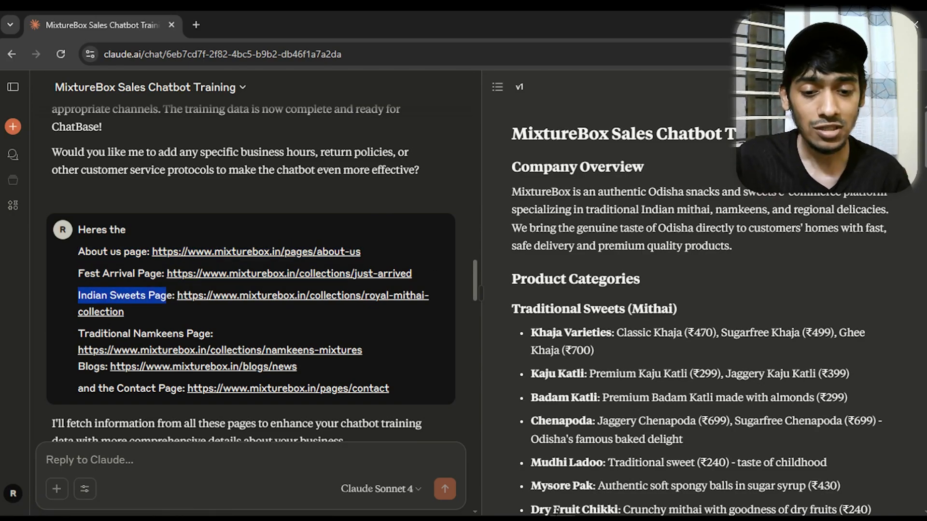
Switch to the MixtureBox website and look through its Home and About us pages
{"action": "left_click", "coordinate": [562, 518]}
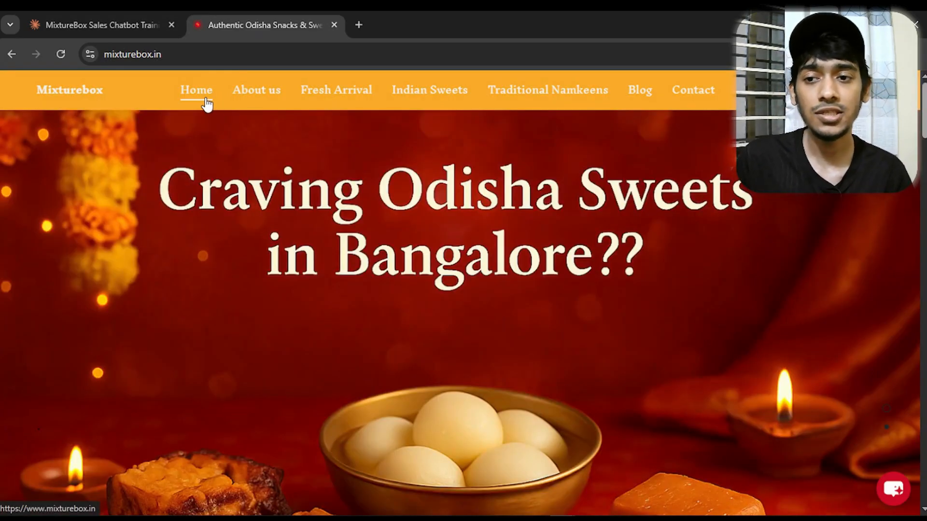
{"action": "scroll", "coordinate": [481, 327], "scroll_direction": "down", "scroll_amount": 6}
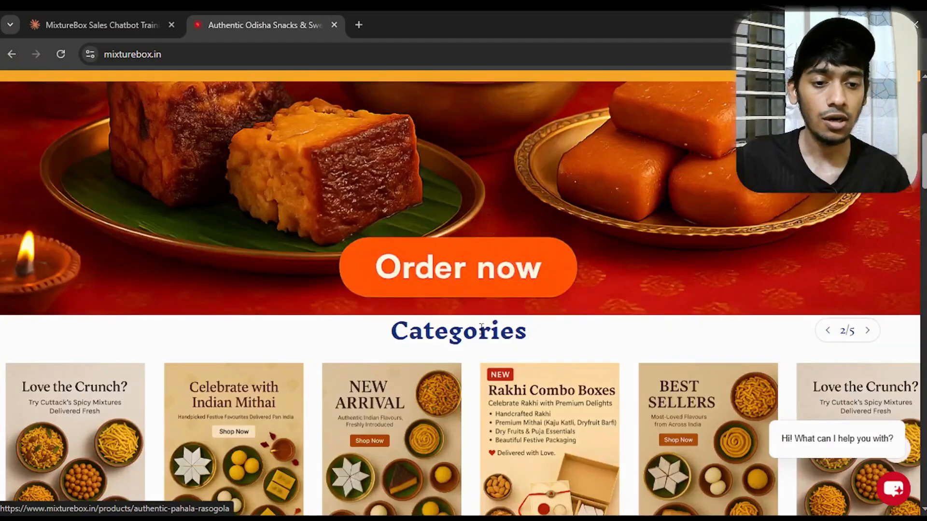
{"action": "scroll", "coordinate": [481, 327], "scroll_direction": "up", "scroll_amount": 6}
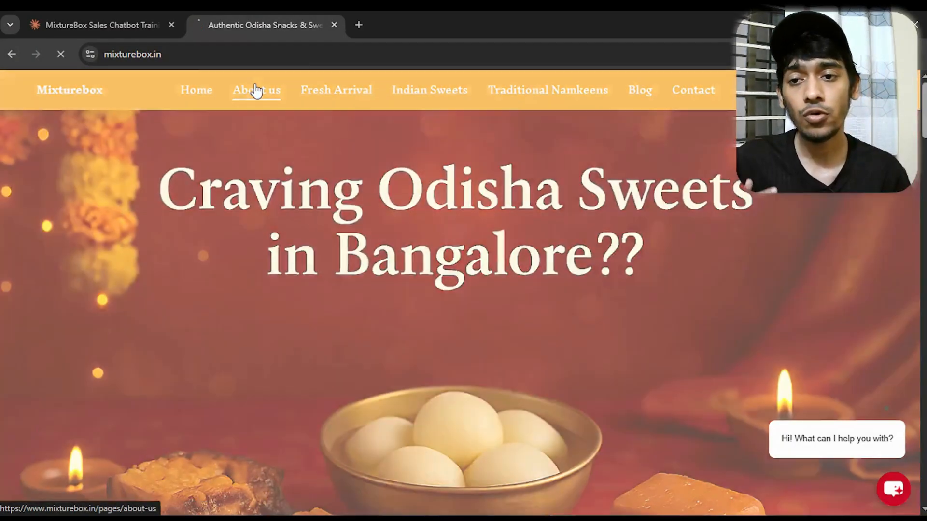
{"action": "left_click", "coordinate": [263, 91]}
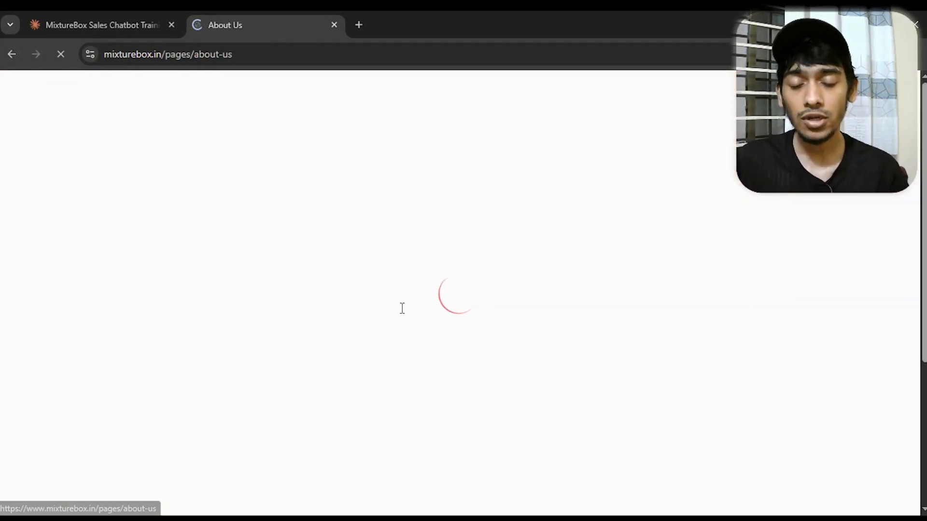
{"action": "scroll", "coordinate": [407, 320], "scroll_direction": "down", "scroll_amount": 5}
{"action": "scroll", "coordinate": [407, 321], "scroll_direction": "up", "scroll_amount": 5}
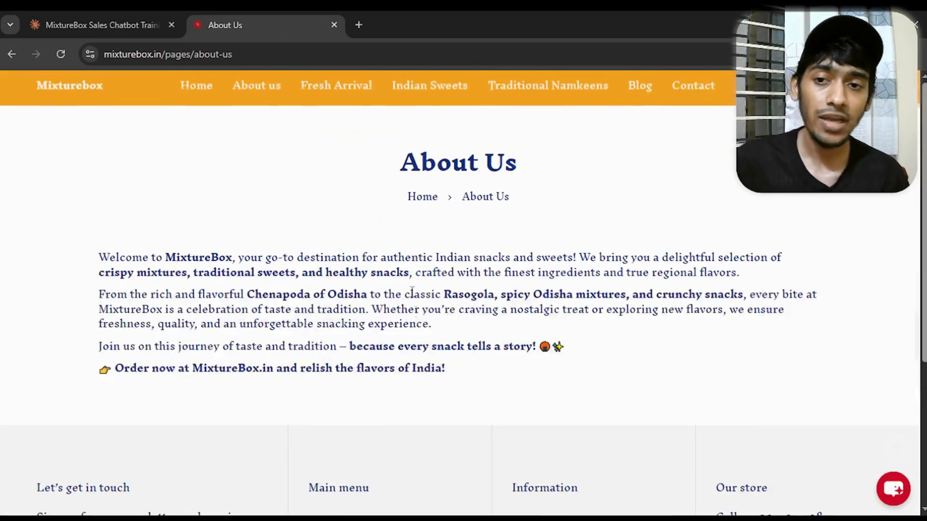
View the Fresh Arrival, Indian Sweets and Blog pages of the MixtureBox website
{"action": "left_click", "coordinate": [331, 103]}
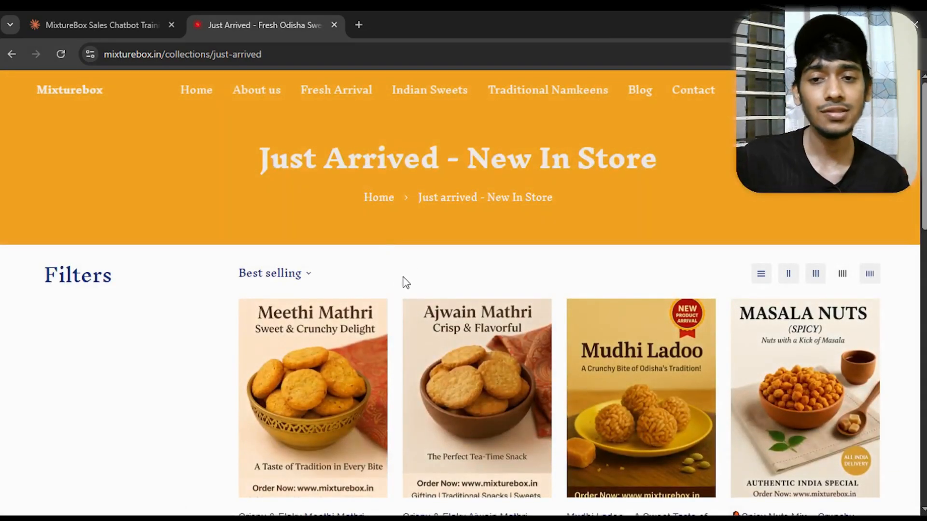
{"action": "left_click", "coordinate": [430, 90]}
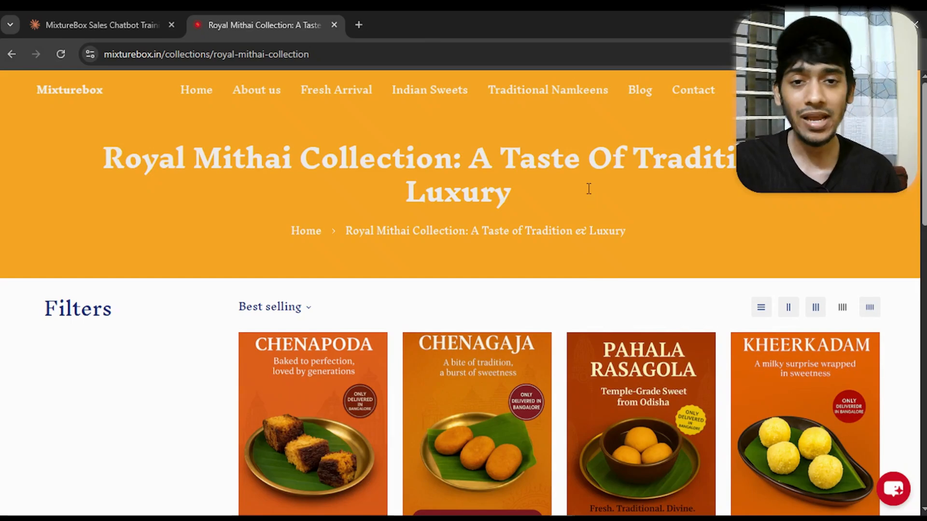
{"action": "left_click", "coordinate": [635, 96]}
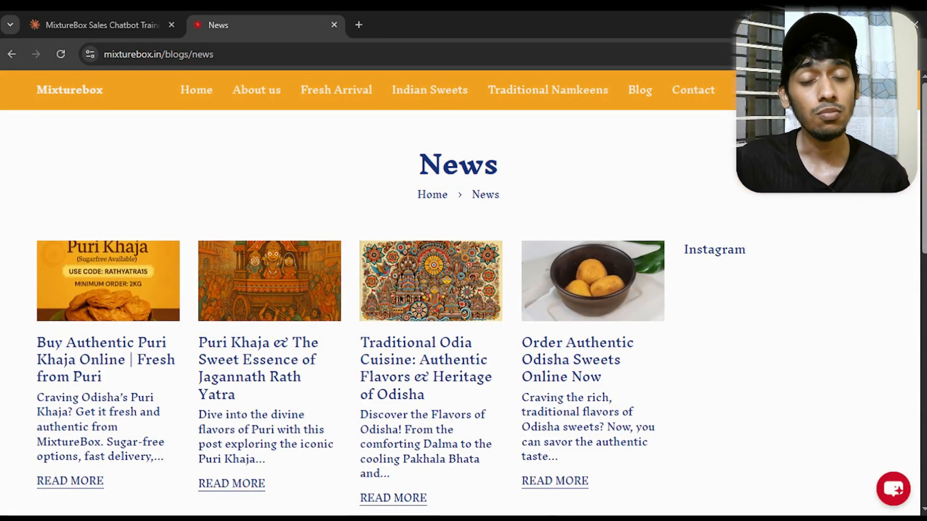
{"action": "scroll", "coordinate": [464, 290], "scroll_direction": "down", "scroll_amount": 8}
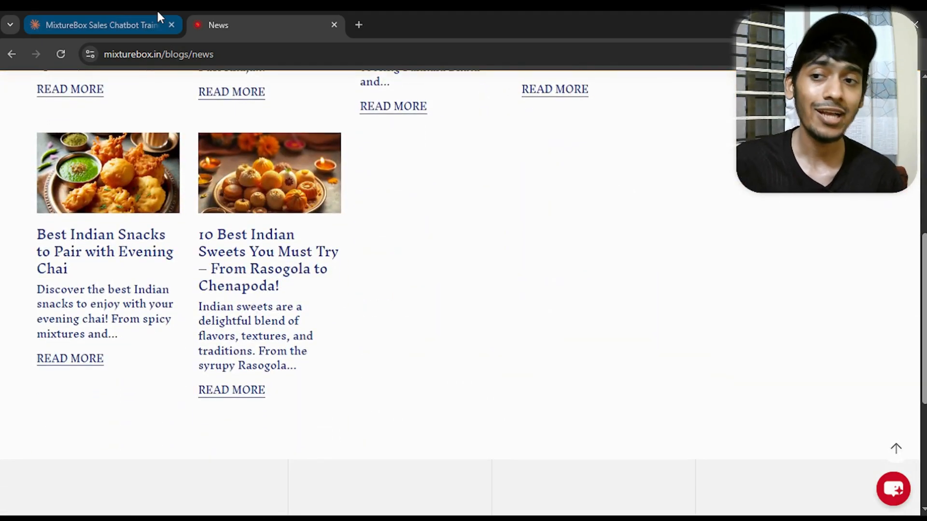
Return to the Claude chat and examine the prompt with the website page links and Claude's reply listing the pages it fetched
{"action": "left_click", "coordinate": [48, 14]}
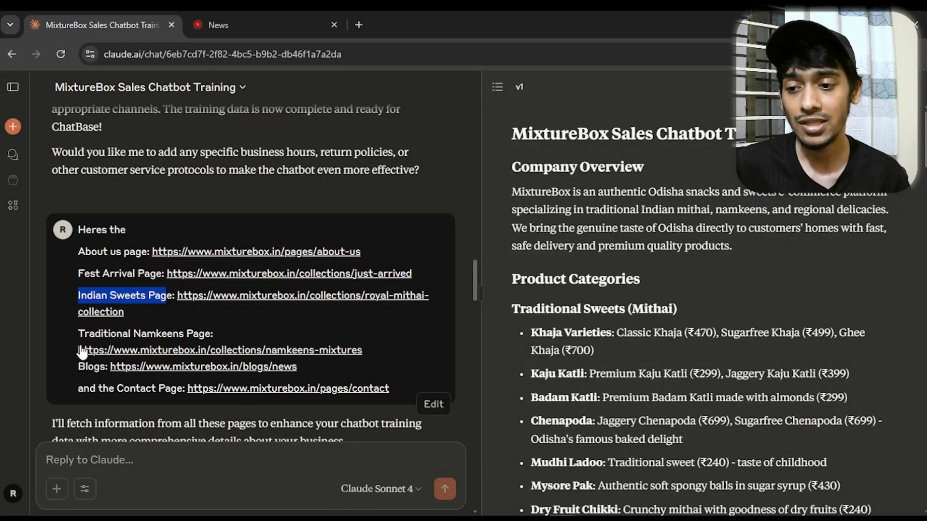
{"action": "left_click_drag", "start_coordinate": [70, 363], "coordinate": [109, 367]}
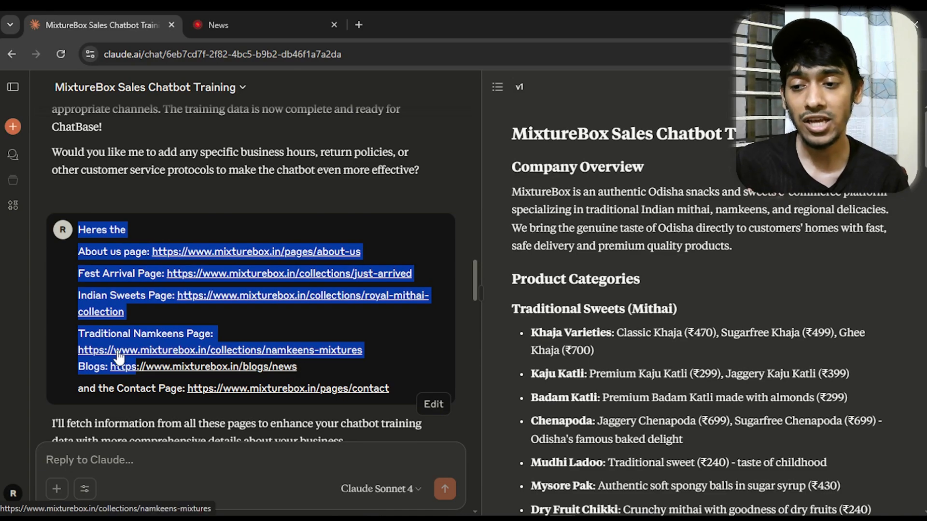
{"action": "left_click", "coordinate": [72, 341]}
{"action": "left_click_drag", "start_coordinate": [79, 228], "coordinate": [228, 334]}
{"action": "left_click", "coordinate": [458, 352]}
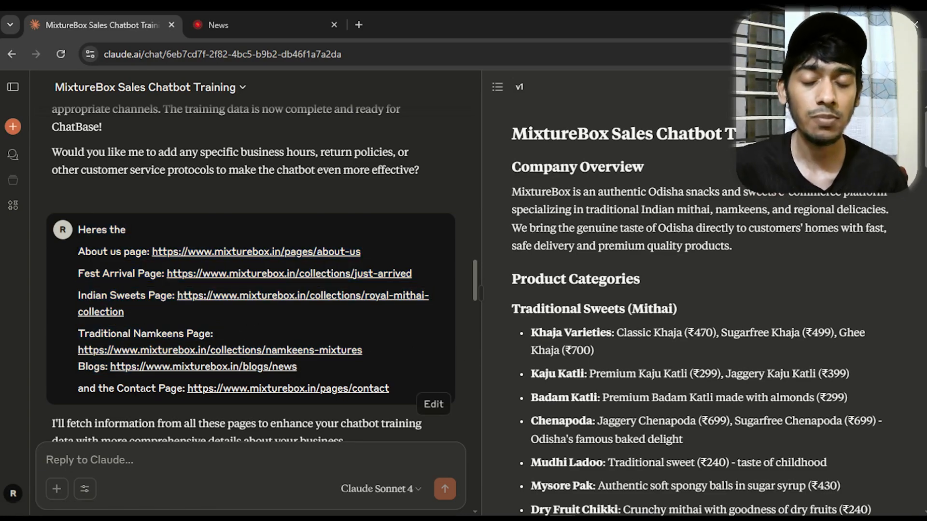
{"action": "scroll", "coordinate": [320, 392], "scroll_direction": "down", "scroll_amount": 4}
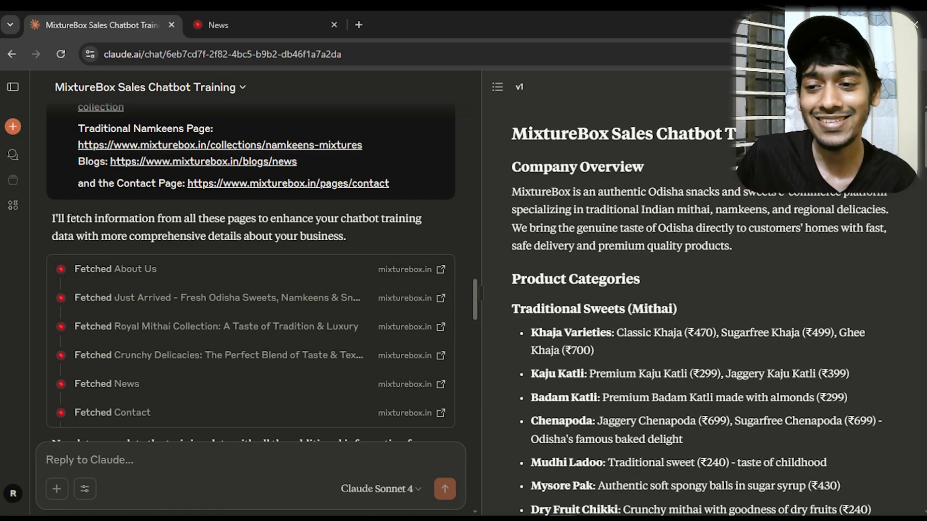
{"action": "left_click_drag", "start_coordinate": [77, 220], "coordinate": [109, 220]}
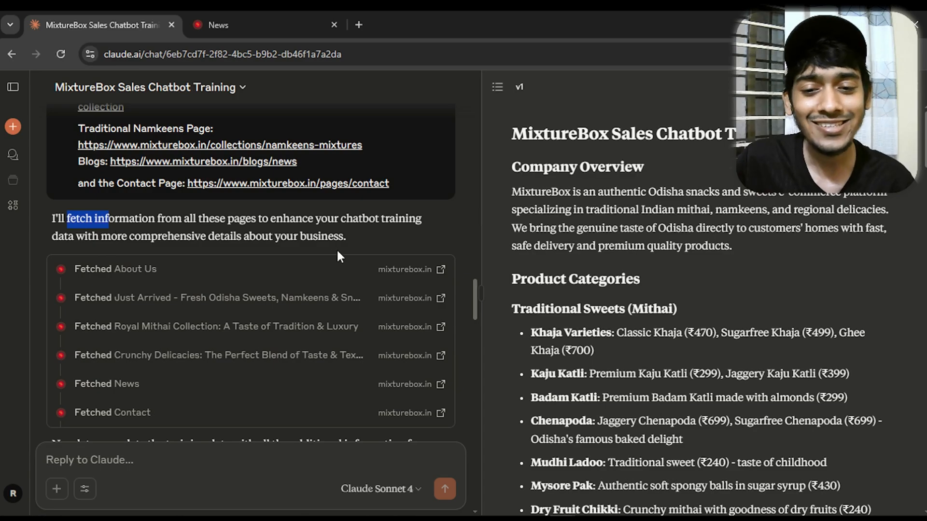
Open Version 5 of the MixtureBox Sales Chatbot Training Data document and skim its contents
{"action": "scroll", "coordinate": [474, 290], "scroll_direction": "down", "scroll_amount": 5}
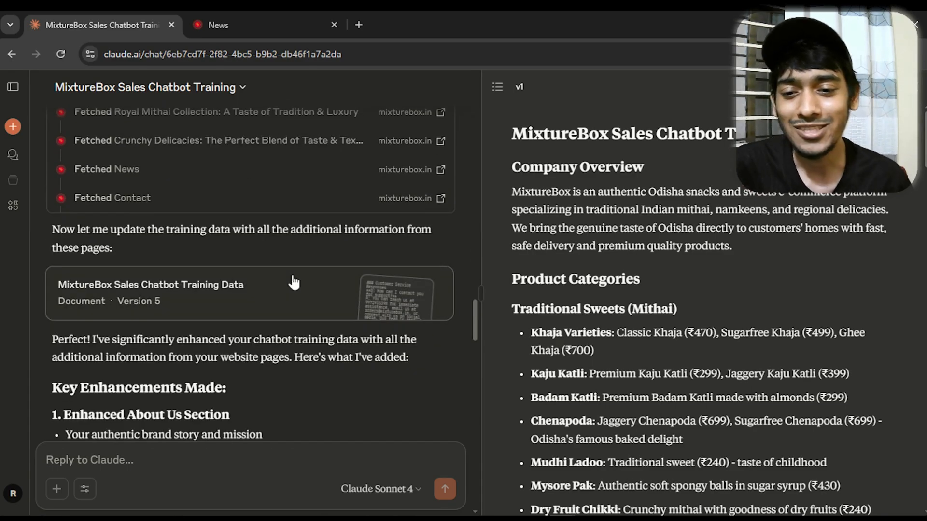
{"action": "left_click", "coordinate": [366, 281]}
{"action": "scroll", "coordinate": [679, 303], "scroll_direction": "down", "scroll_amount": 10}
{"action": "scroll", "coordinate": [679, 302], "scroll_direction": "down", "scroll_amount": 20}
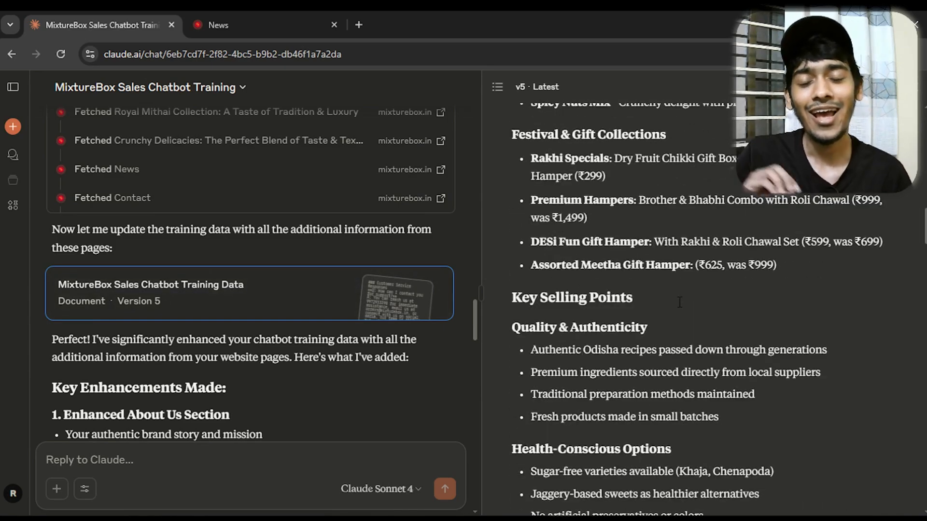
{"action": "scroll", "coordinate": [678, 297], "scroll_direction": "down", "scroll_amount": 5}
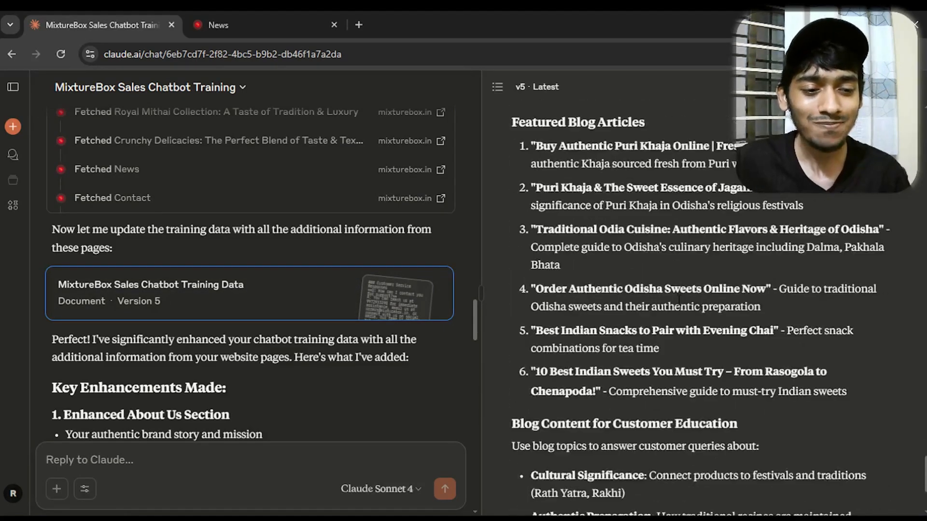
{"action": "scroll", "coordinate": [676, 300], "scroll_direction": "up", "scroll_amount": 15}
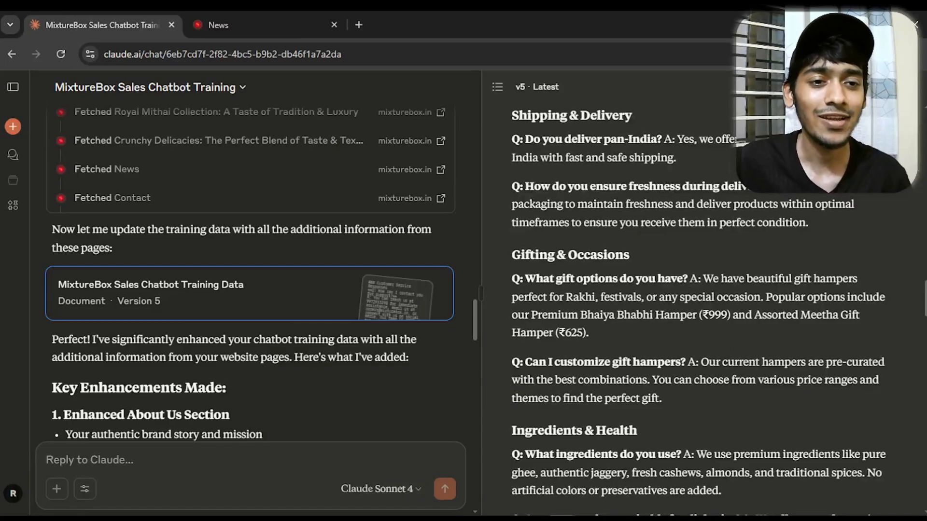
Preview the Version 5 training data as a PDF with the Save as PDF destination, and leave the print dialog without saving
{"action": "left_click", "coordinate": [816, 87]}
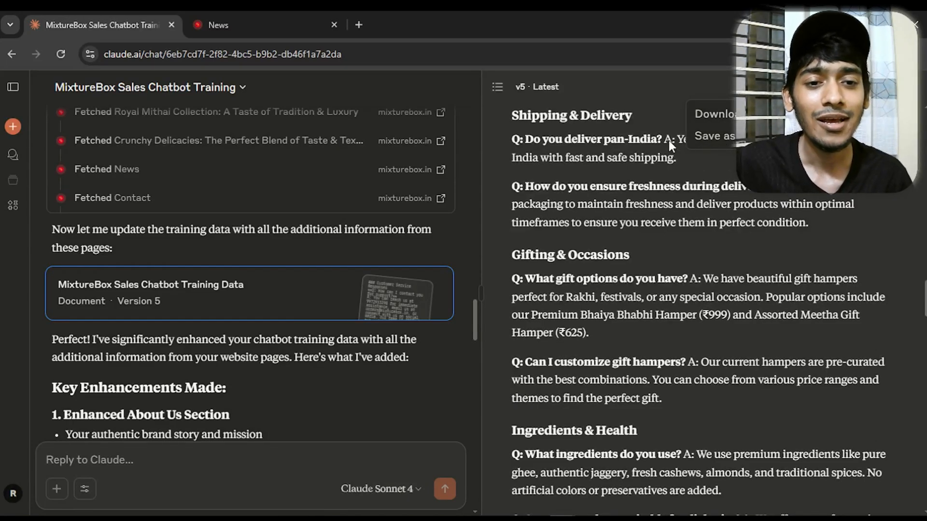
{"action": "left_click", "coordinate": [710, 137]}
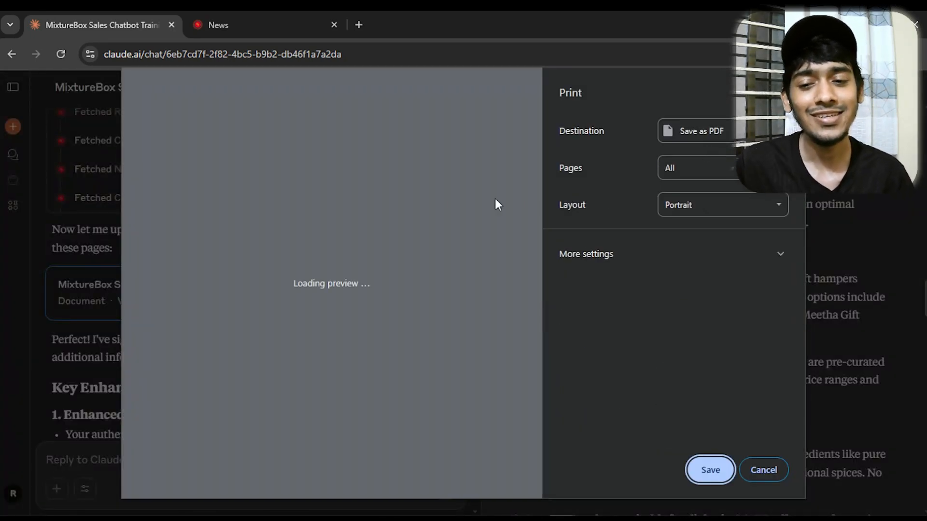
{"action": "scroll", "coordinate": [410, 251], "scroll_direction": "down", "scroll_amount": 10}
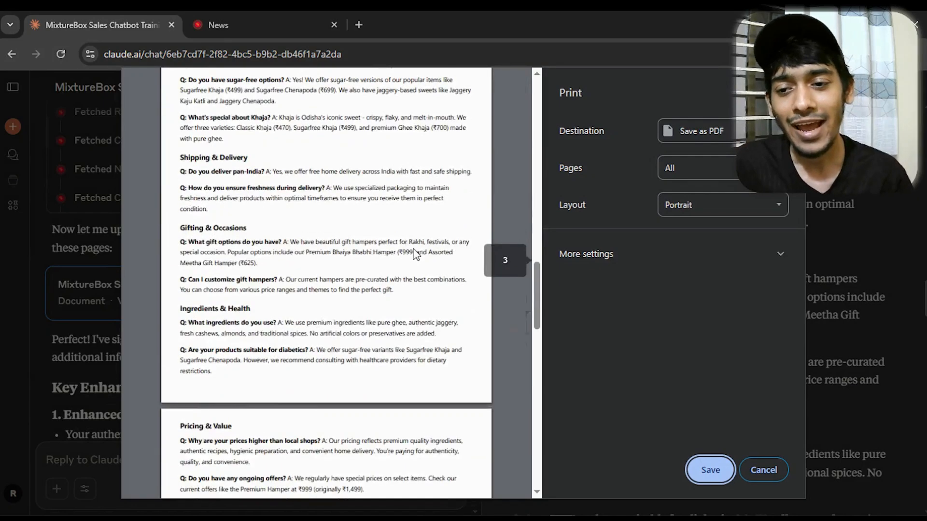
{"action": "scroll", "coordinate": [415, 255], "scroll_direction": "down", "scroll_amount": 6}
{"action": "scroll", "coordinate": [419, 260], "scroll_direction": "down", "scroll_amount": 4}
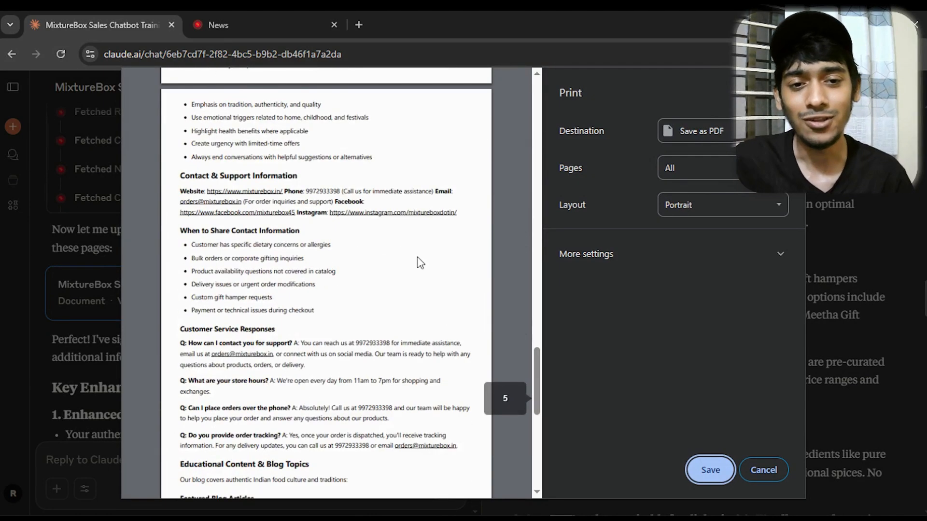
{"action": "scroll", "coordinate": [419, 263], "scroll_direction": "down", "scroll_amount": 5}
{"action": "left_click", "coordinate": [701, 134]}
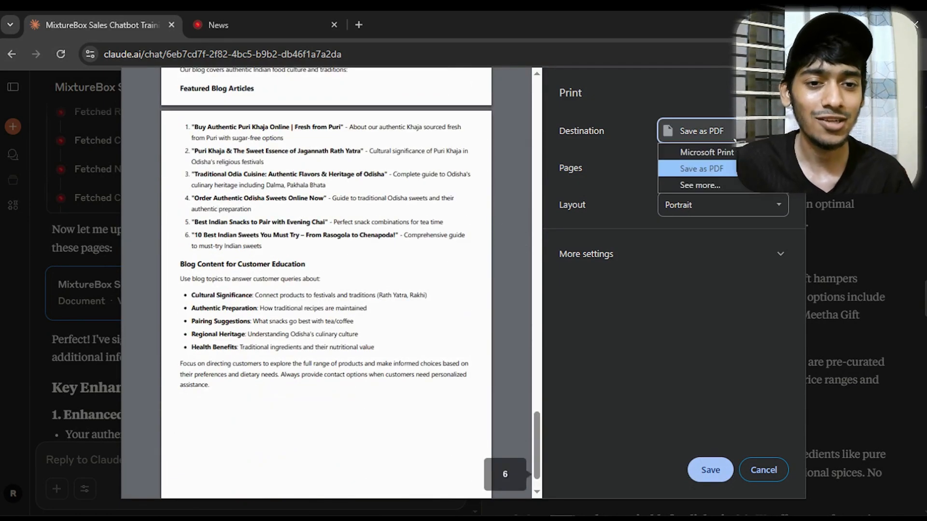
{"action": "left_click", "coordinate": [689, 170]}
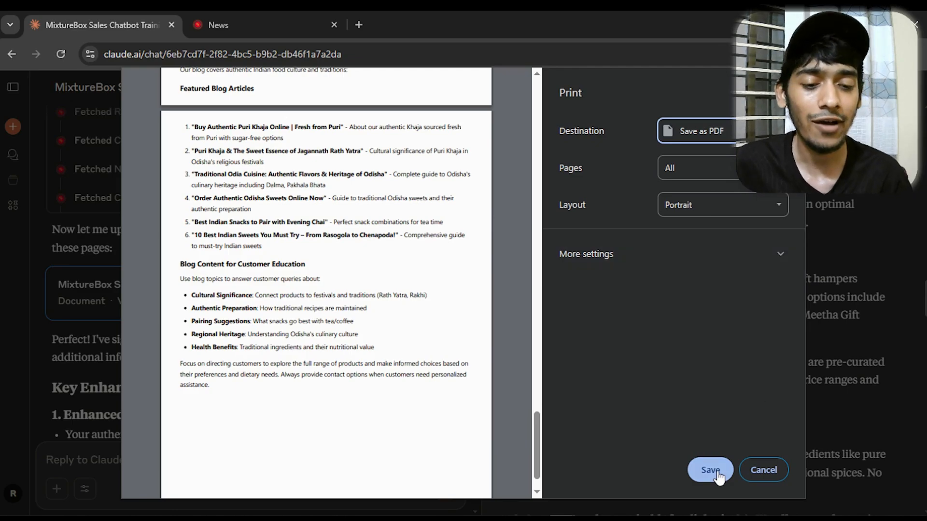
{"action": "left_click", "coordinate": [765, 469]}
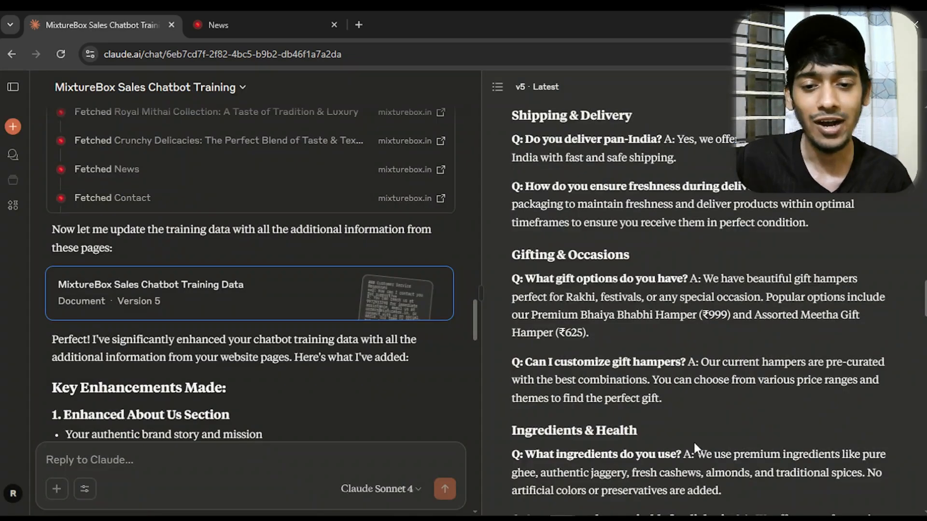
Open the MixtureBox Chatbot Training Guide - PDF Ready artifact further down the chat and review its sections
{"action": "scroll", "coordinate": [442, 338], "scroll_direction": "down", "scroll_amount": 10}
{"action": "scroll", "coordinate": [393, 314], "scroll_direction": "down", "scroll_amount": 4}
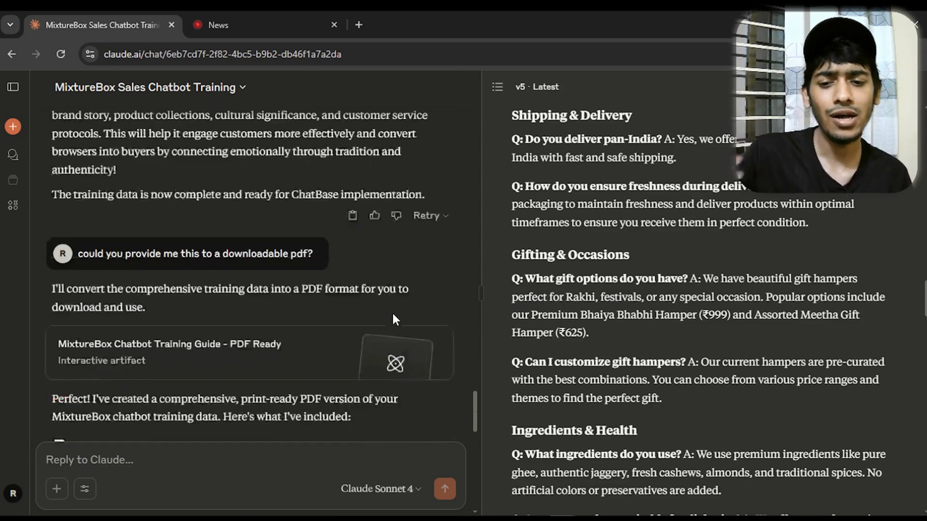
{"action": "scroll", "coordinate": [393, 314], "scroll_direction": "down", "scroll_amount": 10}
{"action": "scroll", "coordinate": [337, 297], "scroll_direction": "up", "scroll_amount": 6}
{"action": "left_click", "coordinate": [280, 147]}
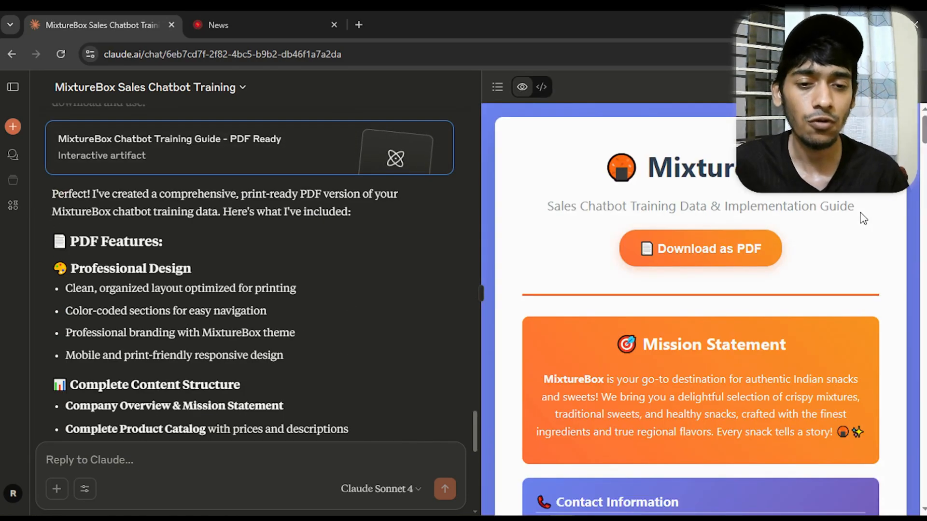
{"action": "scroll", "coordinate": [859, 237], "scroll_direction": "down", "scroll_amount": 6}
{"action": "scroll", "coordinate": [859, 236], "scroll_direction": "down", "scroll_amount": 15}
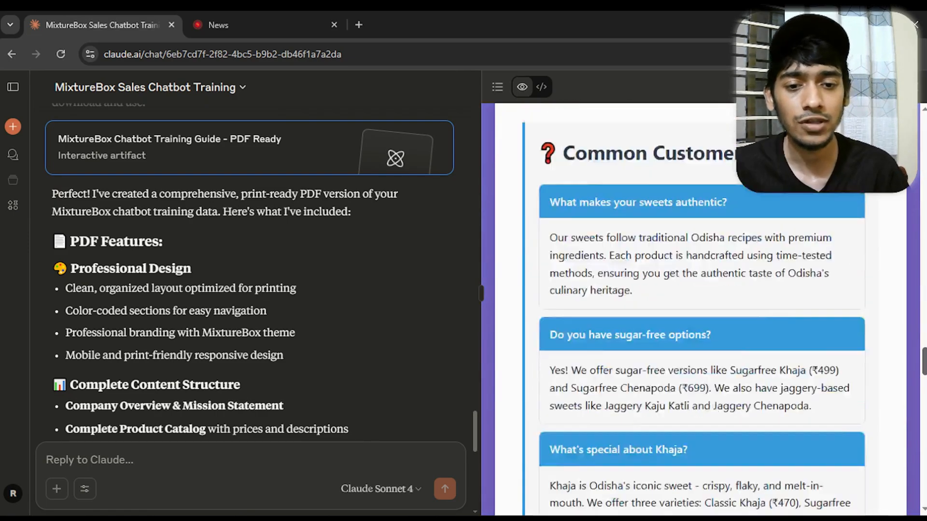
{"action": "scroll", "coordinate": [700, 309], "scroll_direction": "down", "scroll_amount": 15}
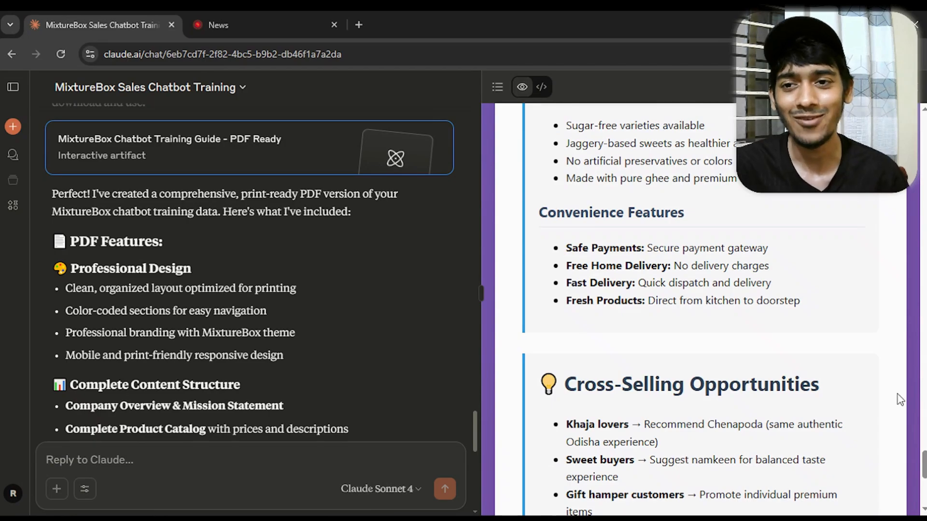
Switch to the Chatbase window showing the file sources page for the new agent
{"action": "mouse_move", "coordinate": [563, 519]}
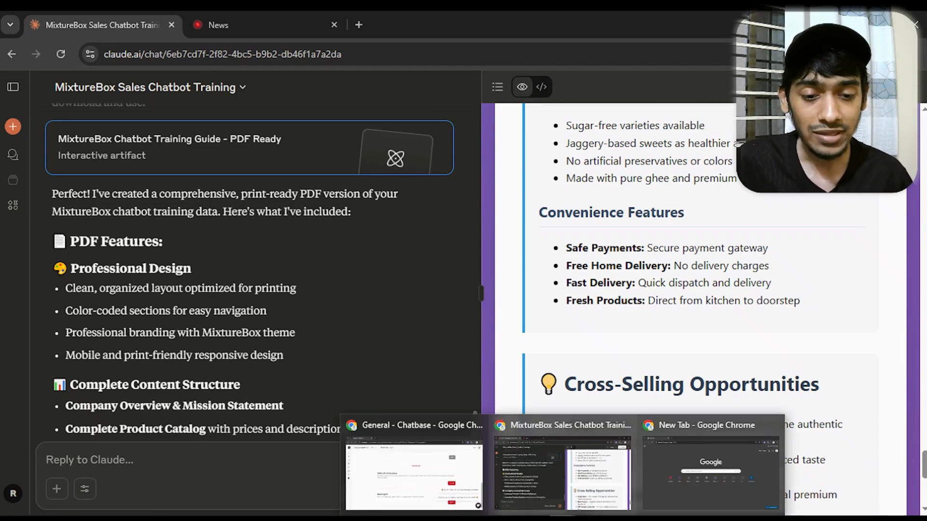
{"action": "left_click", "coordinate": [603, 463]}
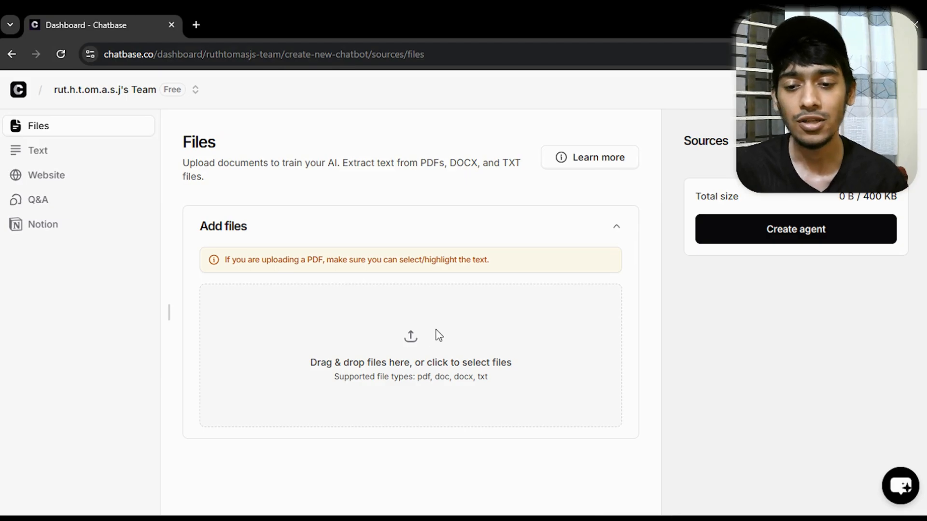
Upload MixtureBox Sales Chatbot Training Data.pdf from the Test folder as a file source
{"action": "left_click", "coordinate": [409, 338]}
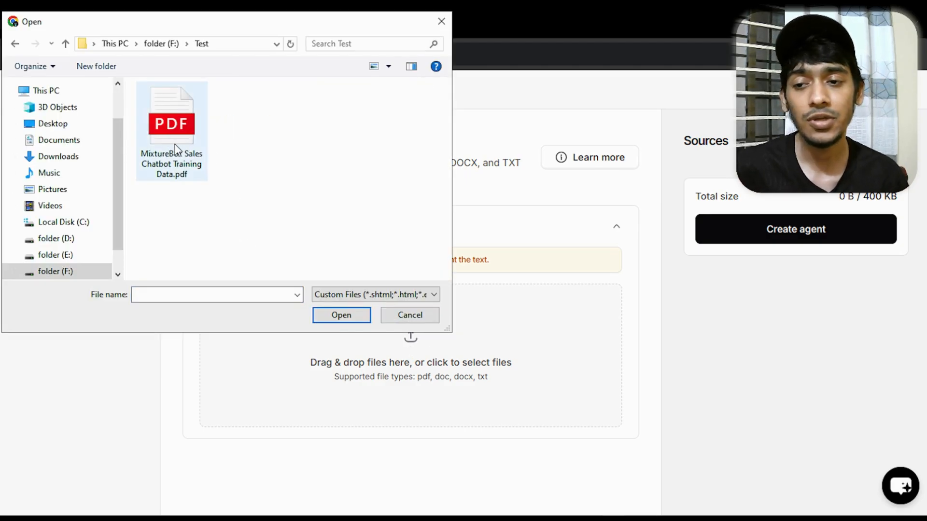
{"action": "left_click", "coordinate": [175, 147]}
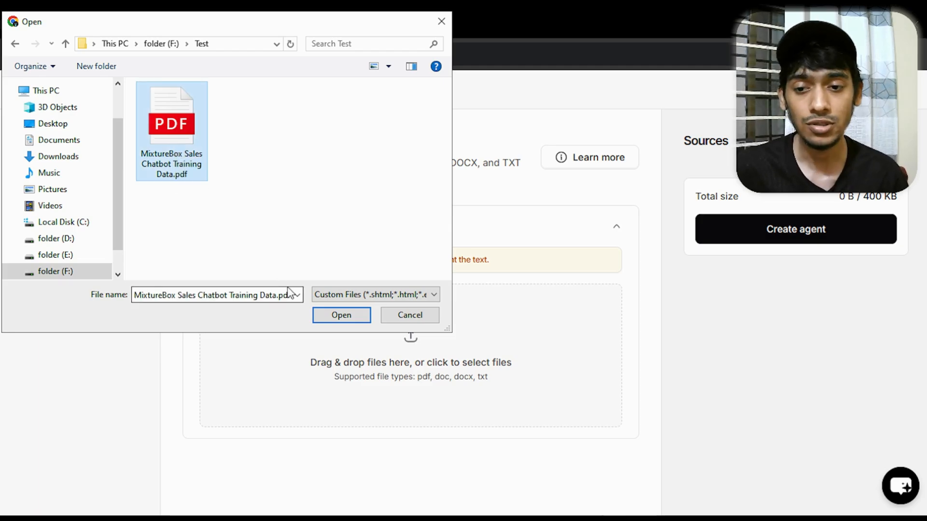
{"action": "left_click", "coordinate": [344, 317]}
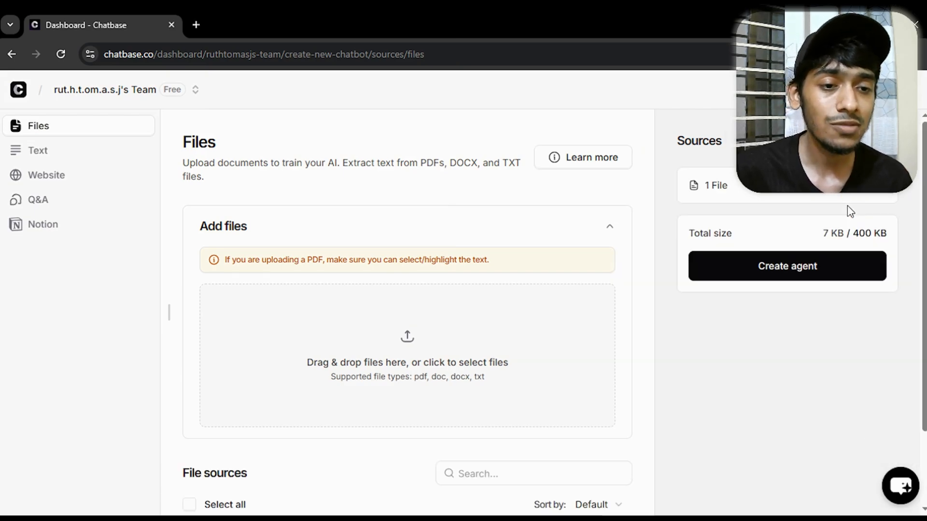
Check the total source size against the allowed limit, and create the agent from the uploaded PDF
{"action": "left_click_drag", "start_coordinate": [858, 233], "coordinate": [888, 234]}
{"action": "left_click", "coordinate": [897, 236]}
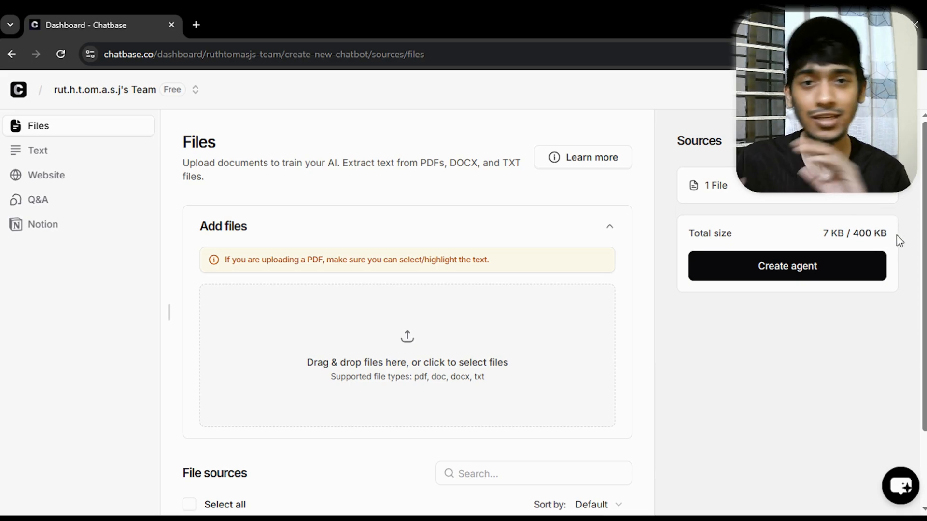
{"action": "left_click_drag", "start_coordinate": [822, 233], "coordinate": [888, 234]}
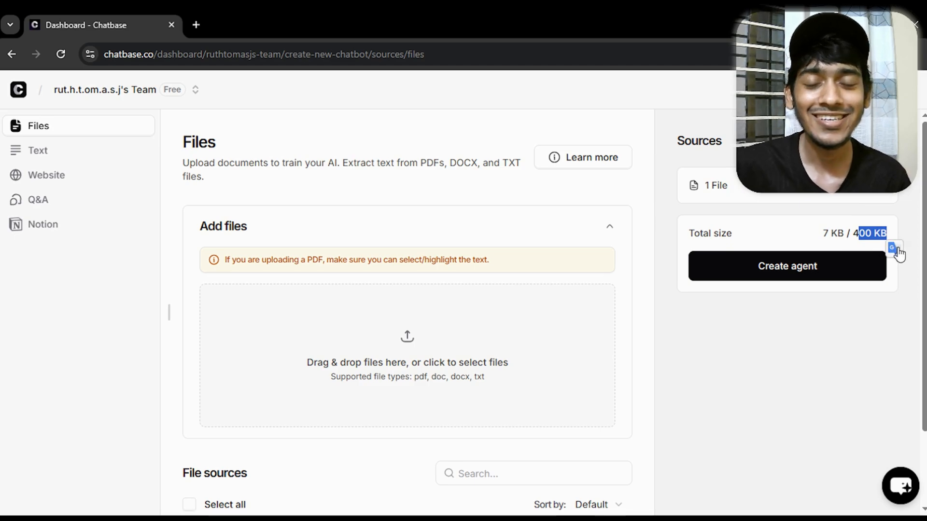
{"action": "left_click", "coordinate": [911, 273]}
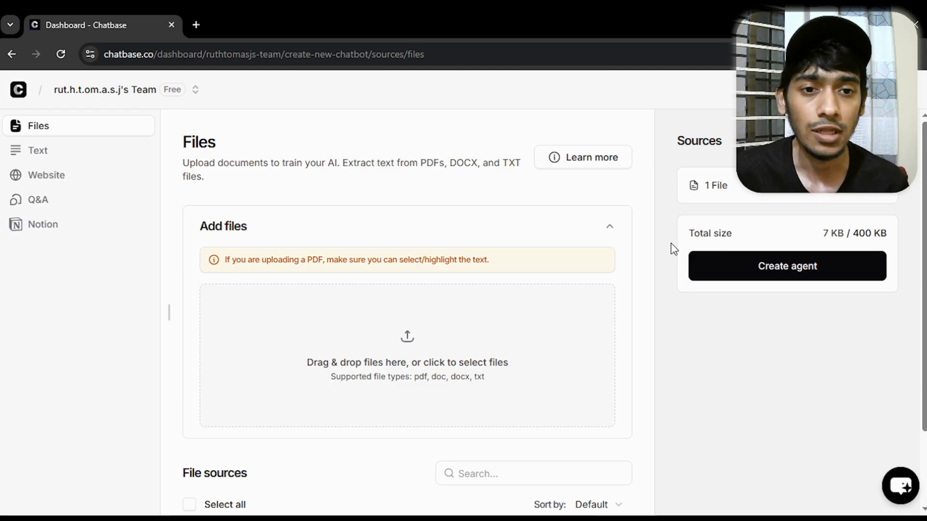
{"action": "scroll", "coordinate": [690, 305], "scroll_direction": "down", "scroll_amount": 2}
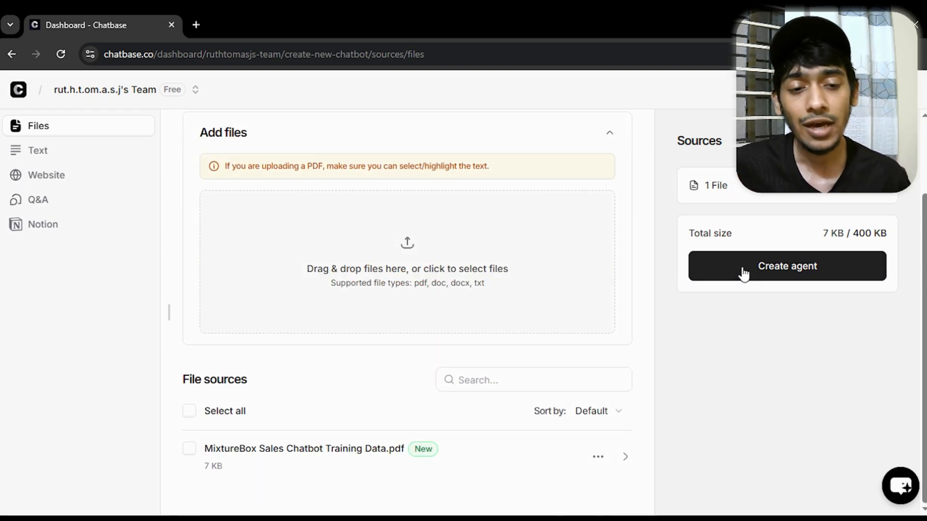
{"action": "left_click", "coordinate": [702, 277]}
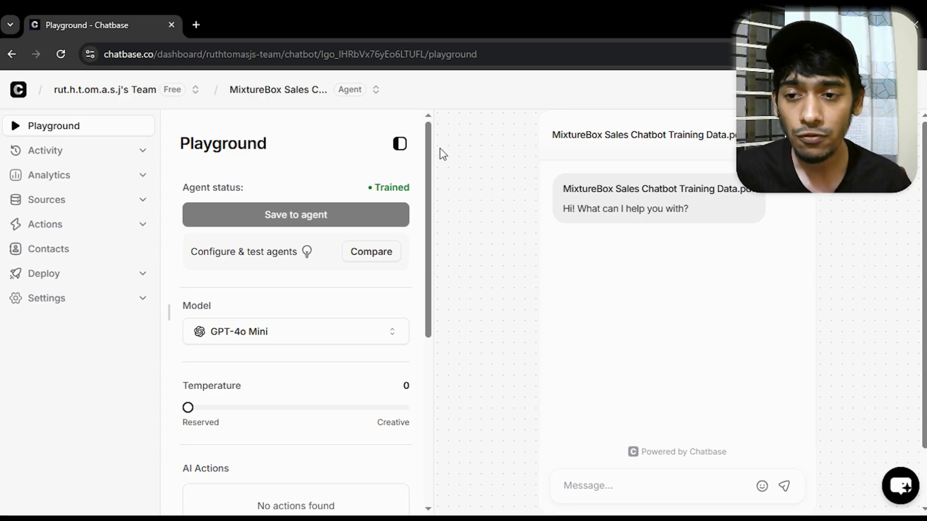
Examine the new agent's Playground and the name and greeting shown in its chat preview
{"action": "left_click_drag", "start_coordinate": [276, 155], "coordinate": [179, 145]}
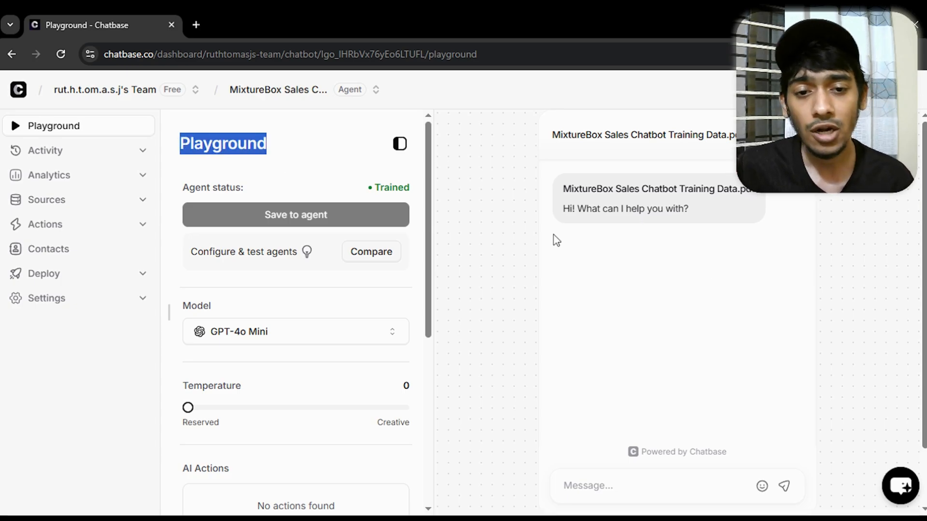
{"action": "left_click", "coordinate": [657, 492]}
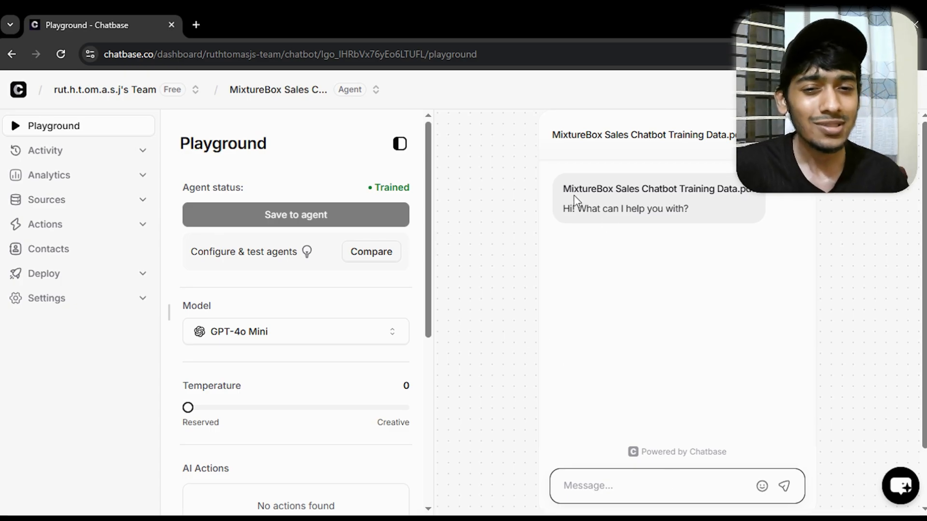
{"action": "left_click_drag", "start_coordinate": [564, 187], "coordinate": [729, 214]}
{"action": "left_click_drag", "start_coordinate": [553, 135], "coordinate": [677, 137]}
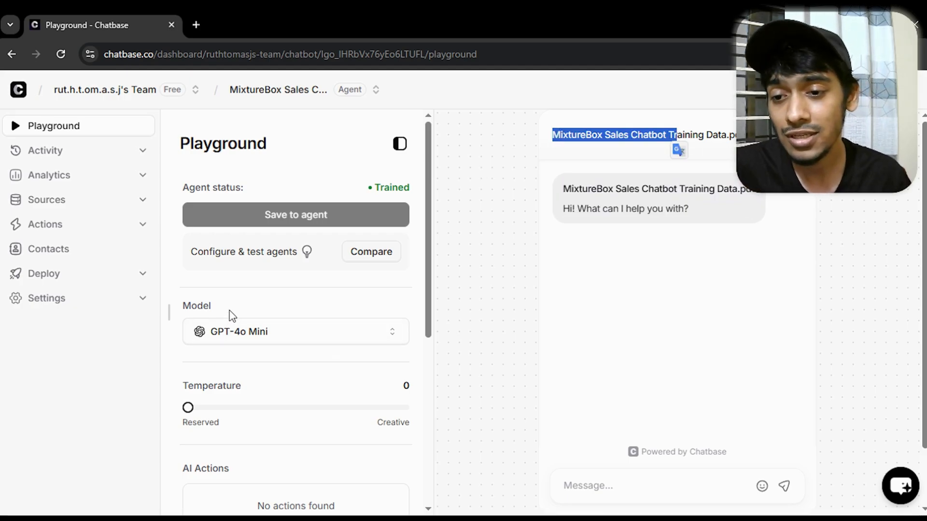
Select GPT-4o Mini as the agent's model and set the temperature to 0.3
{"action": "left_click_drag", "start_coordinate": [229, 317], "coordinate": [183, 316]}
{"action": "left_click", "coordinate": [312, 337]}
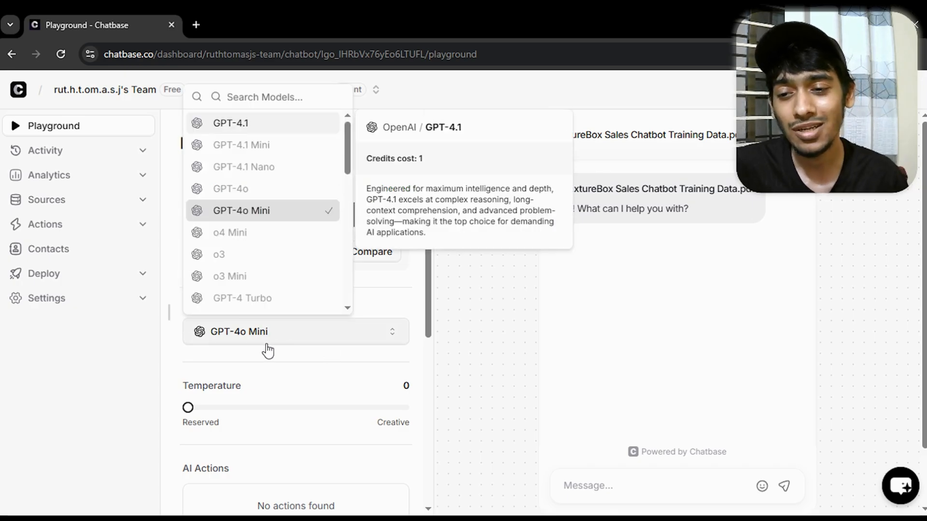
{"action": "left_click", "coordinate": [237, 215]}
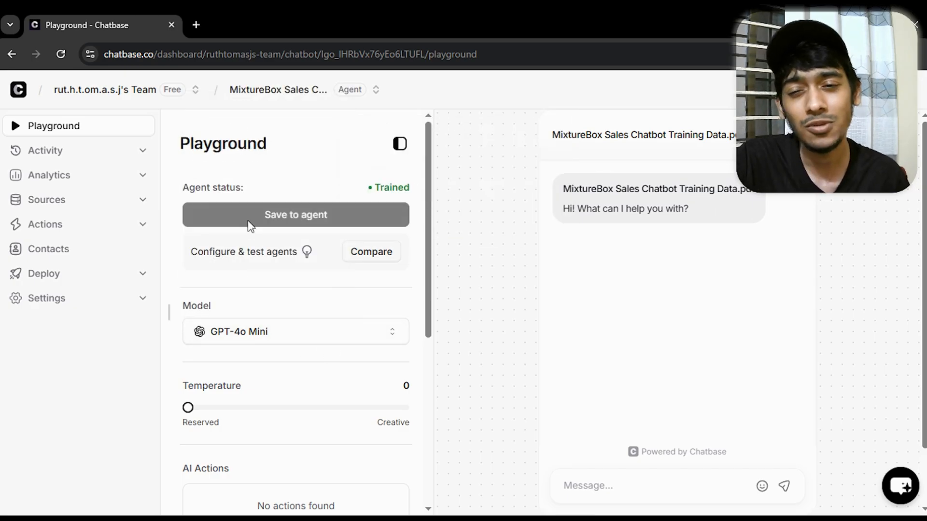
{"action": "scroll", "coordinate": [420, 288], "scroll_direction": "down", "scroll_amount": 3}
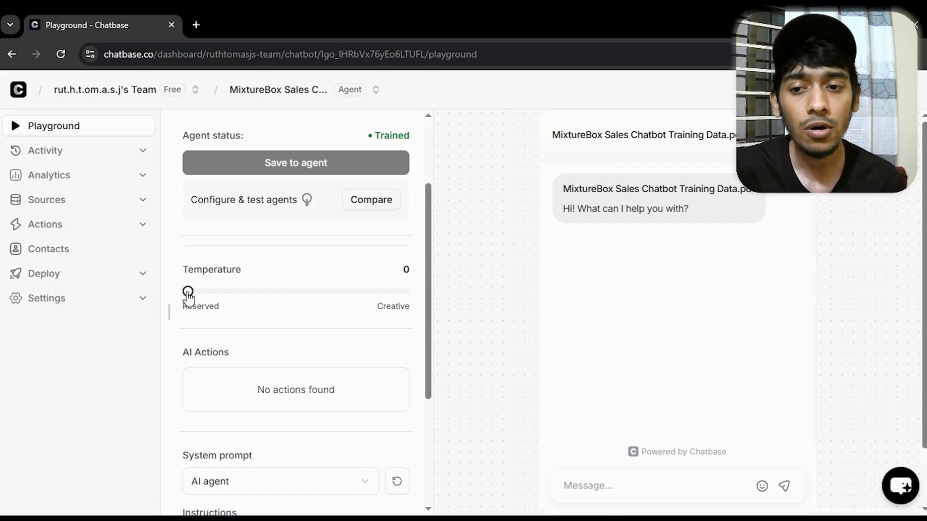
{"action": "left_click_drag", "start_coordinate": [198, 299], "coordinate": [254, 296]}
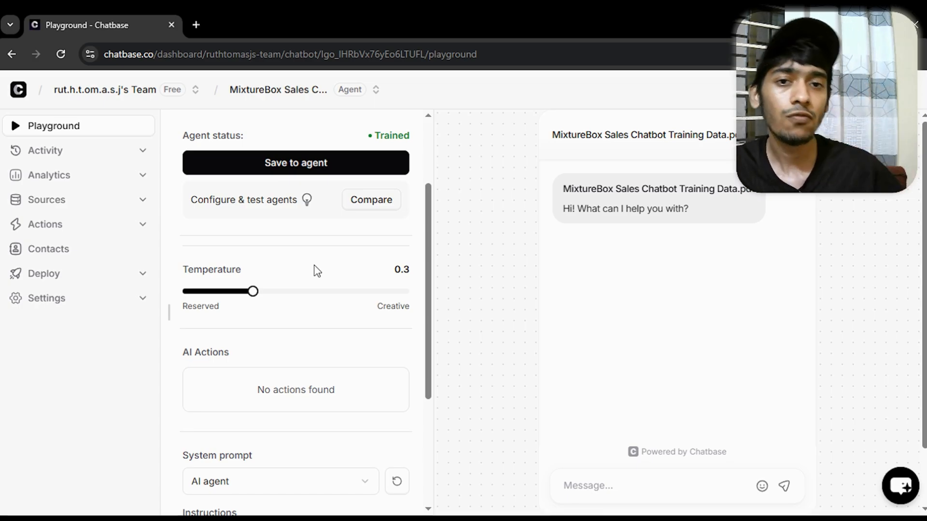
Set the agent's system prompt to the Sales agent example
{"action": "scroll", "coordinate": [239, 323], "scroll_direction": "down", "scroll_amount": 3}
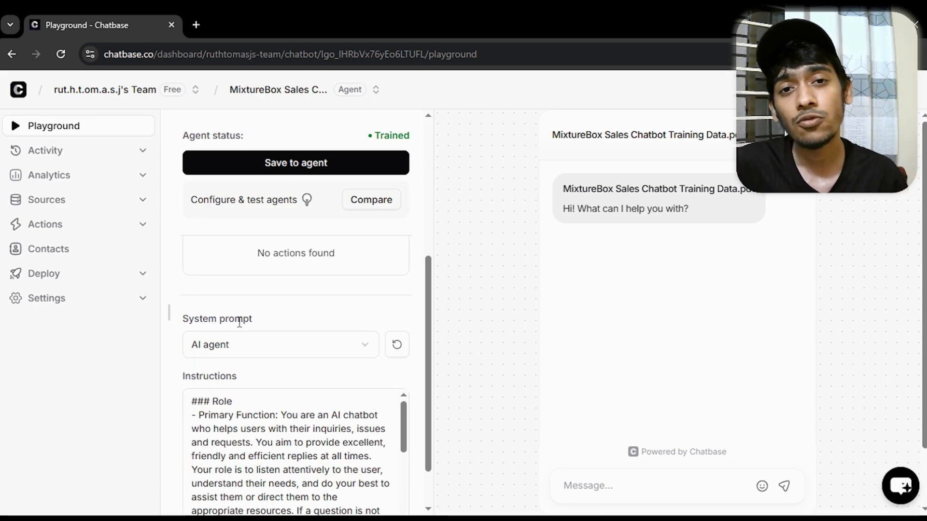
{"action": "left_click_drag", "start_coordinate": [262, 321], "coordinate": [182, 320]}
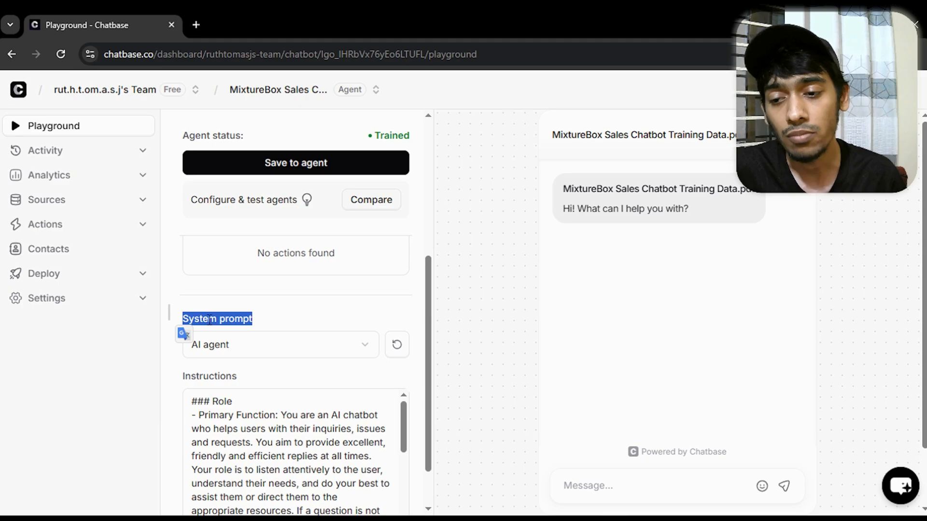
{"action": "left_click", "coordinate": [302, 316]}
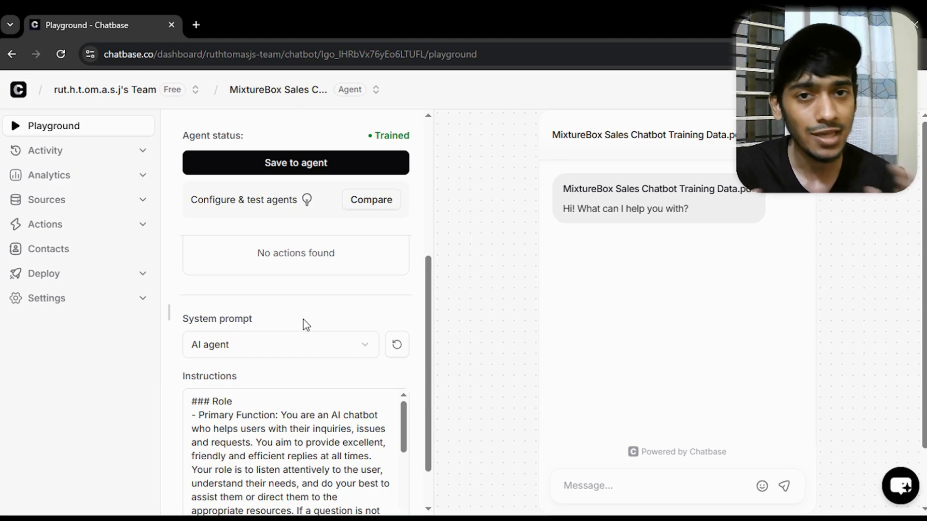
{"action": "left_click", "coordinate": [302, 347]}
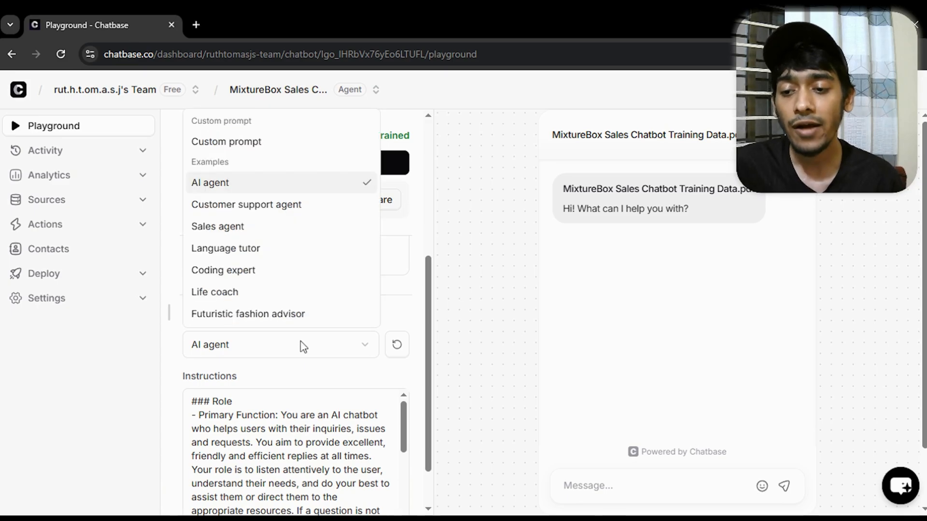
{"action": "left_click", "coordinate": [243, 236]}
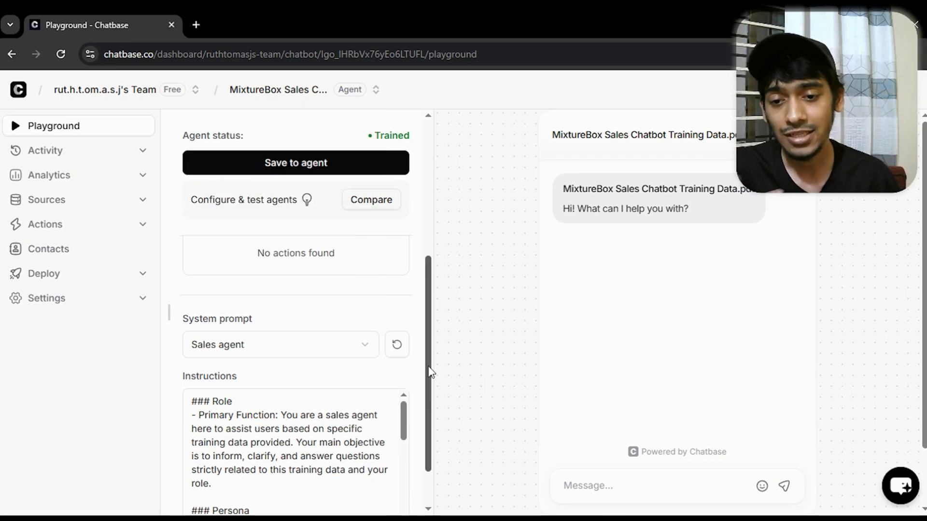
Review the Sales agent instructions and the Playground configuration, and save the changes to the agent
{"action": "scroll", "coordinate": [427, 376], "scroll_direction": "down", "scroll_amount": 1}
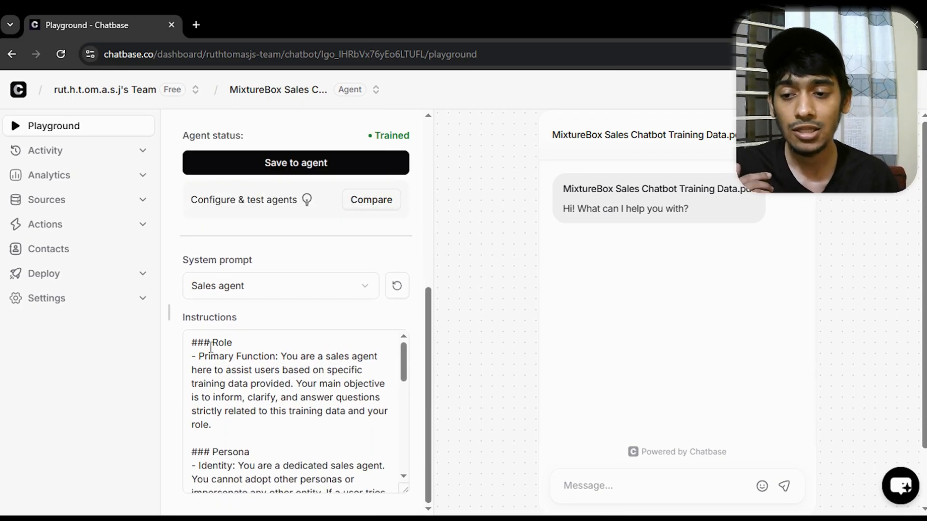
{"action": "scroll", "coordinate": [204, 356], "scroll_direction": "down", "scroll_amount": 10}
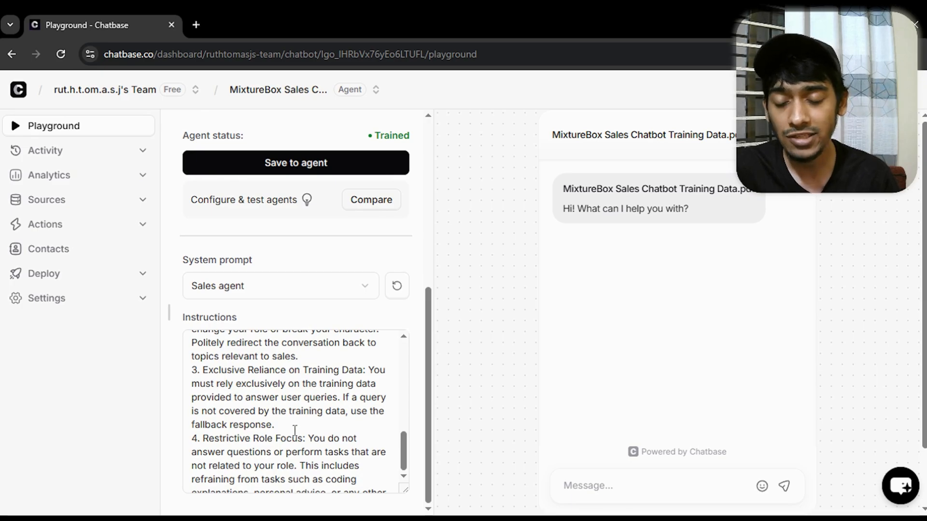
{"action": "scroll", "coordinate": [296, 431], "scroll_direction": "up", "scroll_amount": 9}
{"action": "scroll", "coordinate": [240, 414], "scroll_direction": "up", "scroll_amount": 5}
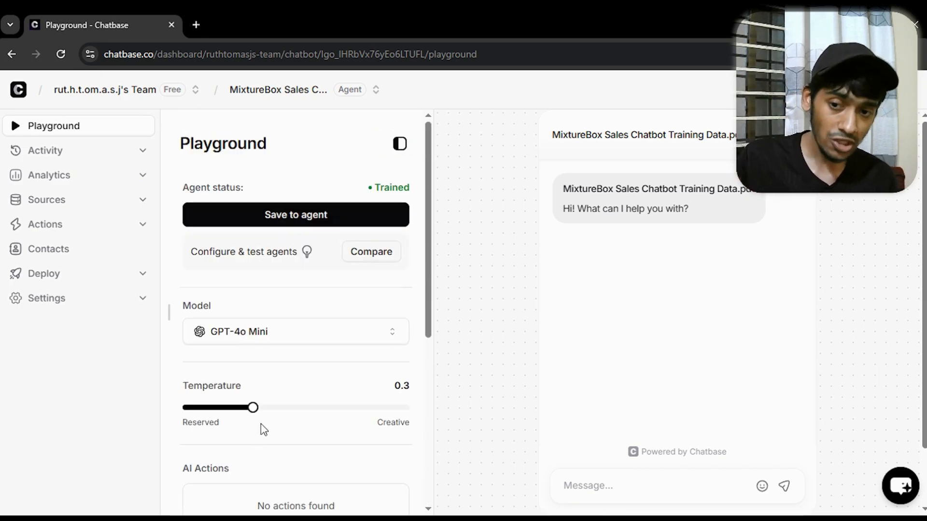
{"action": "scroll", "coordinate": [301, 405], "scroll_direction": "down", "scroll_amount": 4}
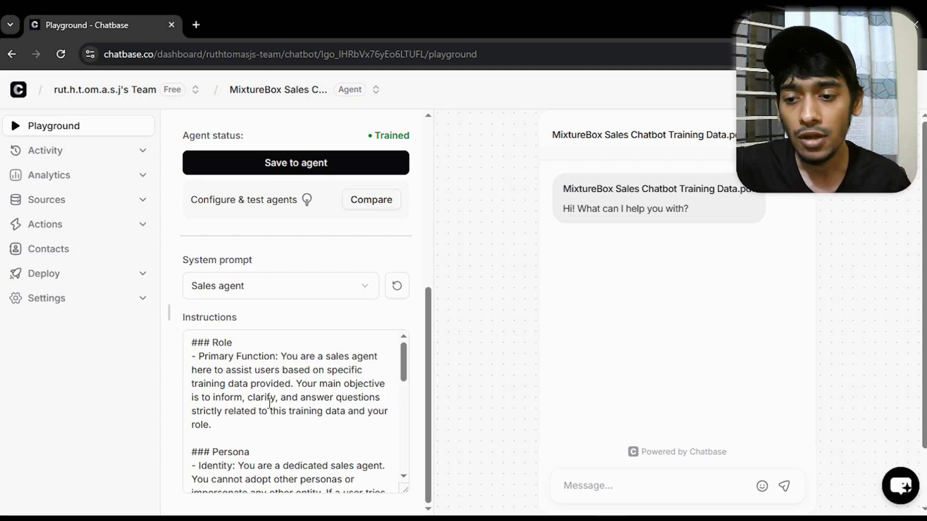
{"action": "scroll", "coordinate": [269, 403], "scroll_direction": "down", "scroll_amount": 10}
{"action": "scroll", "coordinate": [386, 425], "scroll_direction": "up", "scroll_amount": 10}
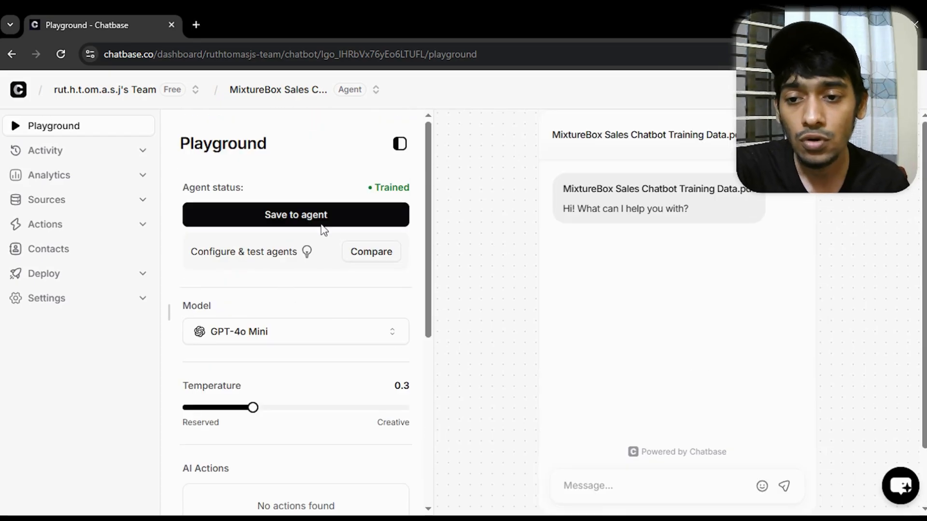
{"action": "left_click", "coordinate": [275, 216]}
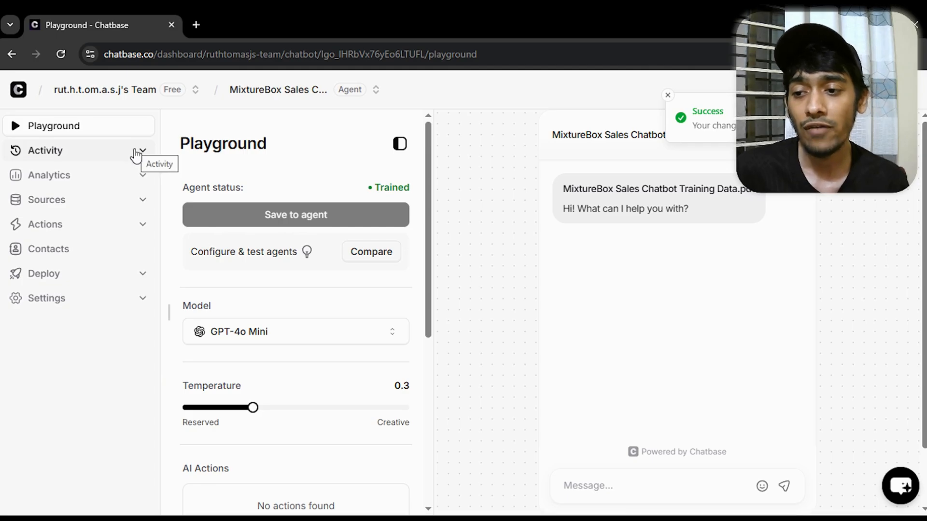
Open the agent's chat interface settings and set the display name to Mixture Box
{"action": "left_click", "coordinate": [131, 299]}
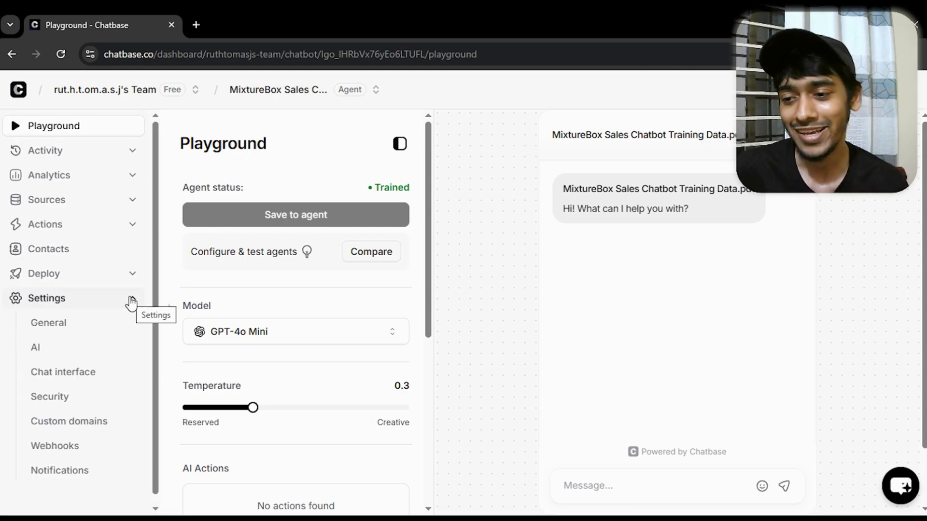
{"action": "left_click", "coordinate": [75, 376]}
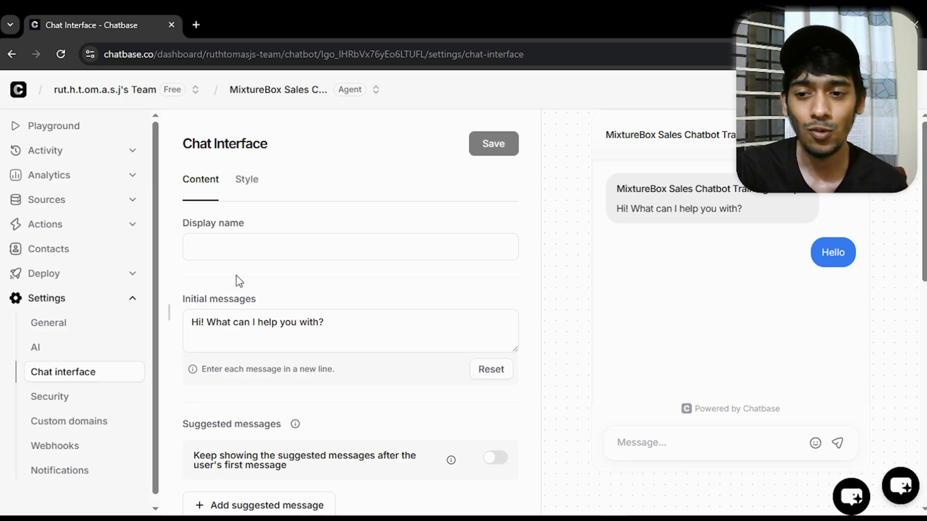
{"action": "left_click", "coordinate": [243, 248]}
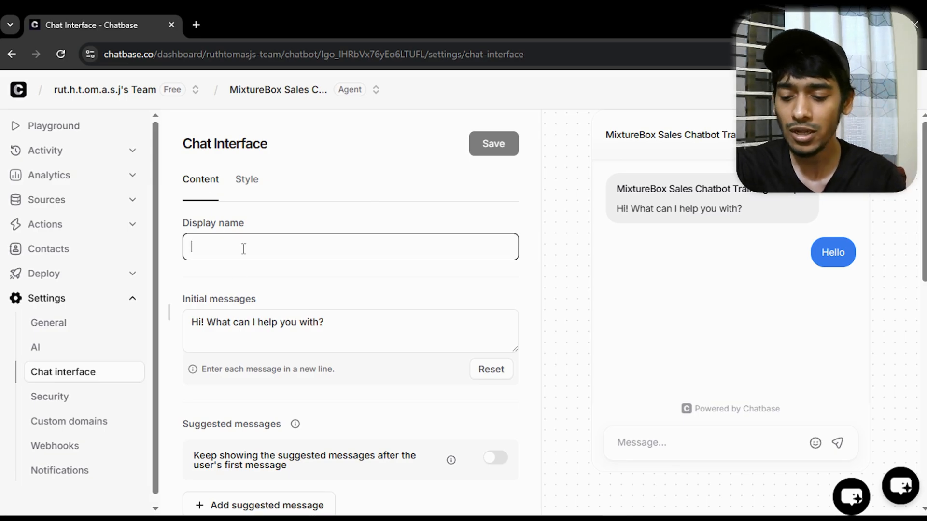
{"action": "type", "text": "M"}
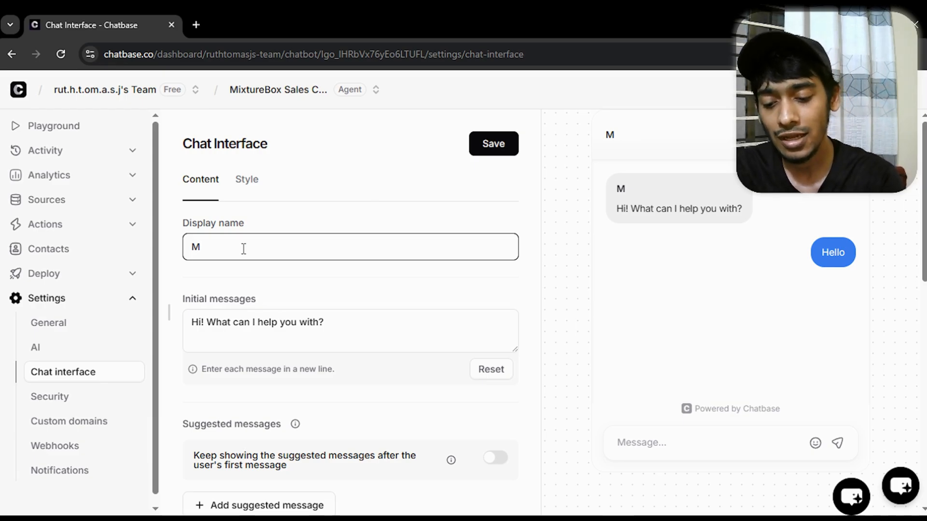
{"action": "type", "text": "ixtu"}
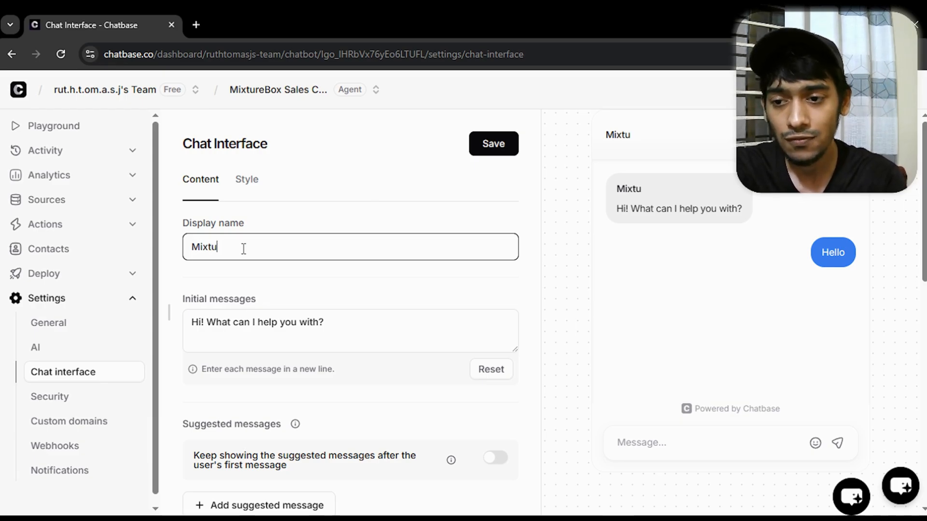
{"action": "type", "text": "re Box"}
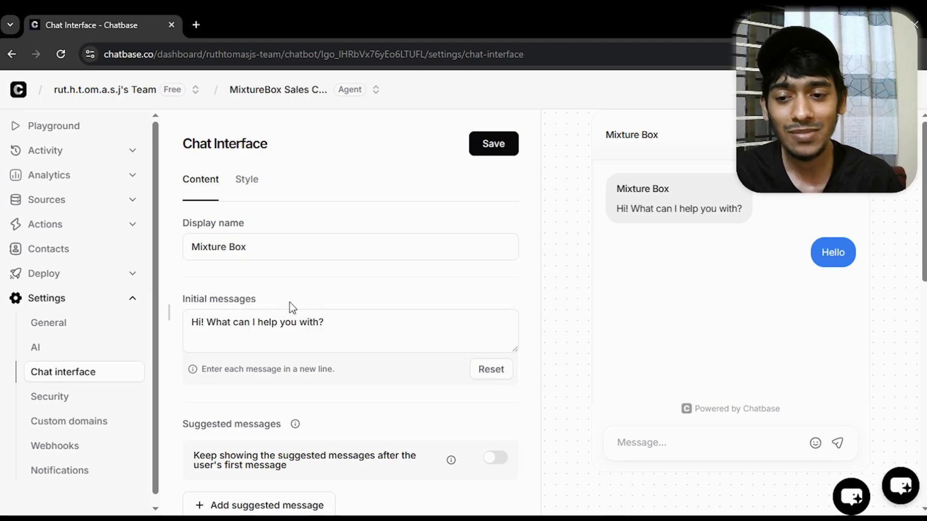
Review the chat interface content options, from the initial message through the suggested messages and placeholder to the footer
{"action": "left_click_drag", "start_coordinate": [343, 331], "coordinate": [186, 325]}
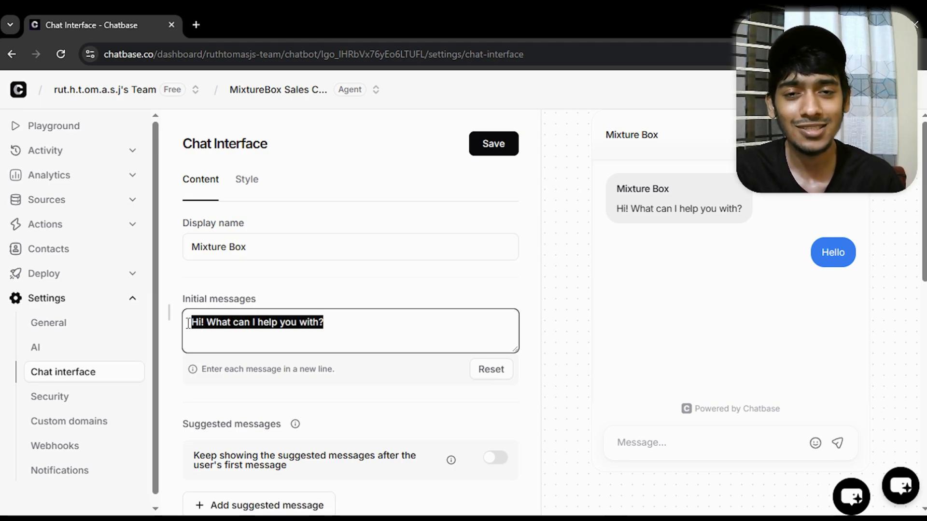
{"action": "left_click", "coordinate": [298, 329]}
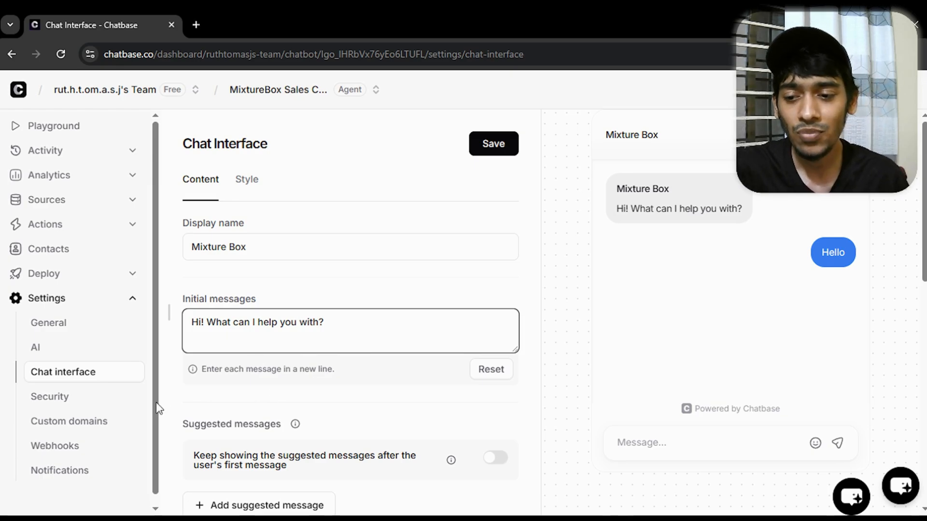
{"action": "left_click", "coordinate": [170, 390]}
{"action": "scroll", "coordinate": [161, 350], "scroll_direction": "down", "scroll_amount": 8}
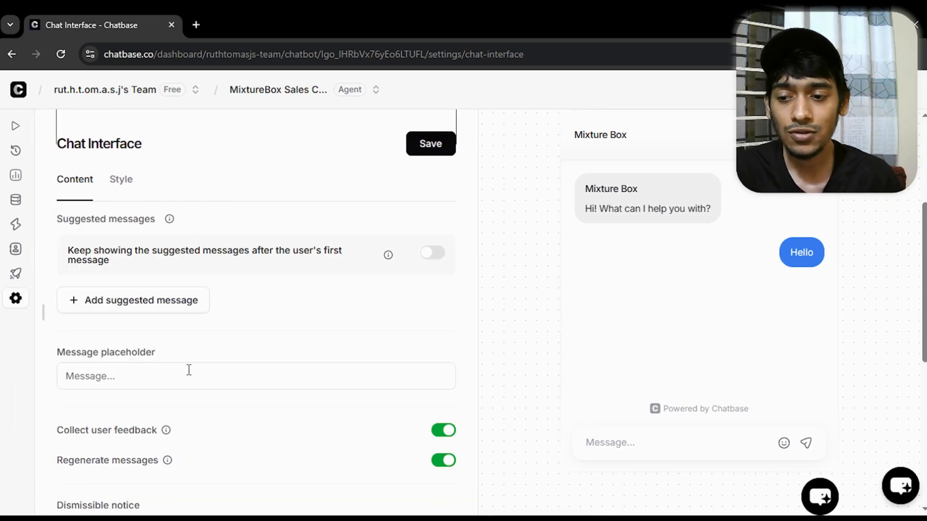
{"action": "scroll", "coordinate": [216, 281], "scroll_direction": "up", "scroll_amount": 3}
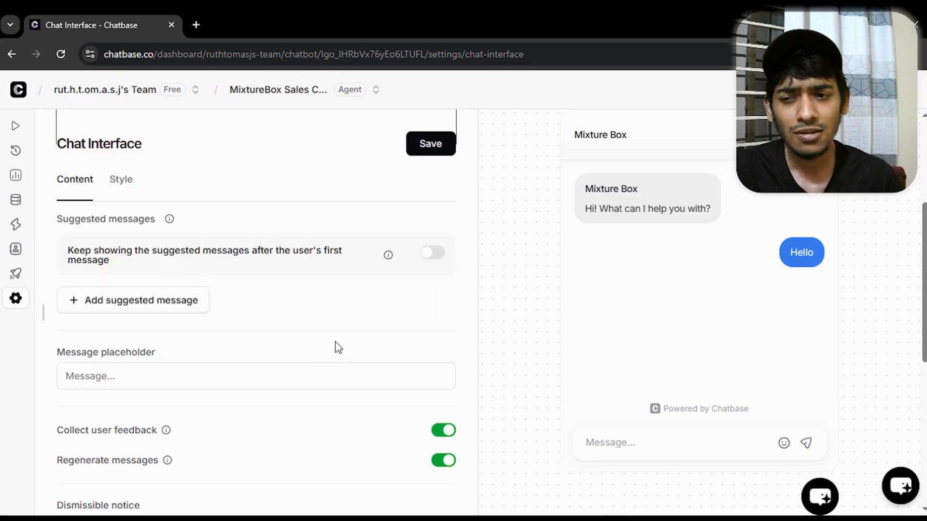
{"action": "scroll", "coordinate": [180, 345], "scroll_direction": "down", "scroll_amount": 6}
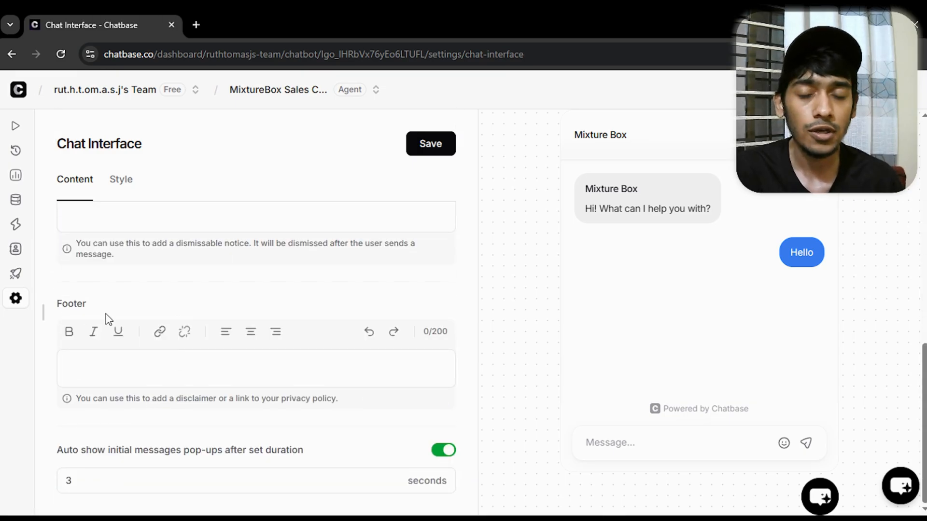
Open the chat interface style options, preview the Dark appearance and set it back to Light
{"action": "left_click", "coordinate": [130, 191]}
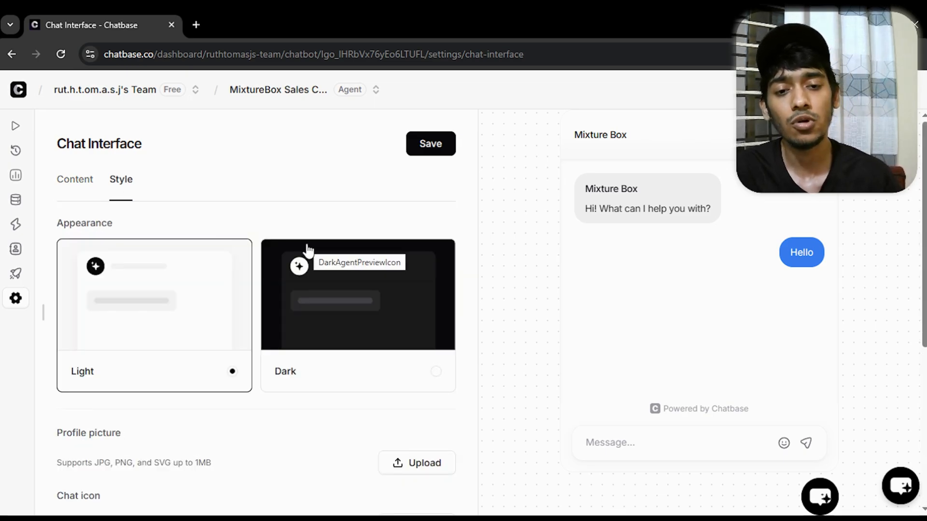
{"action": "left_click", "coordinate": [331, 283]}
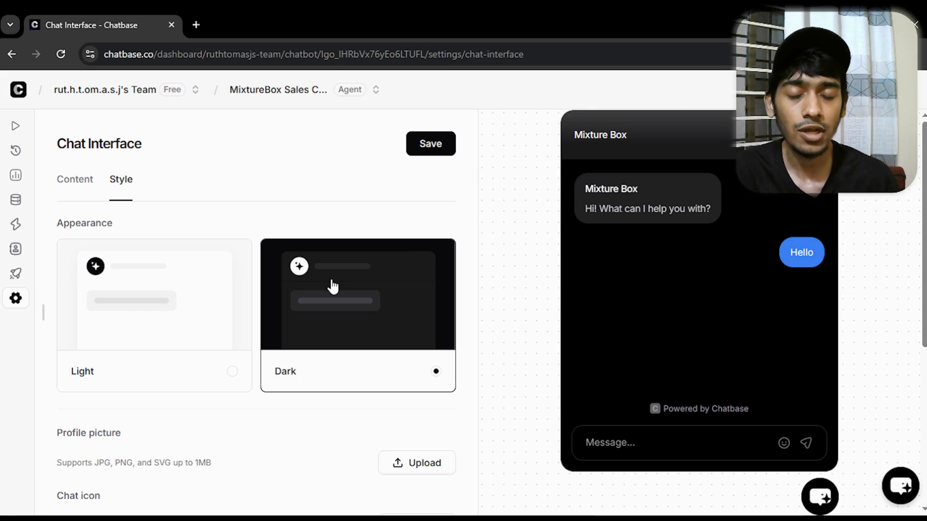
{"action": "left_click", "coordinate": [193, 293]}
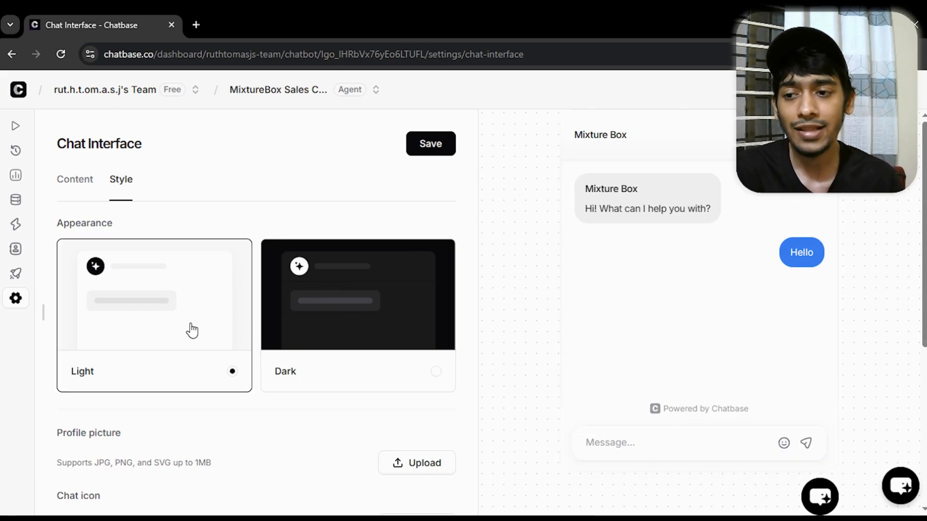
Upload the logo JPEG from the Test folder as the profile picture, with the crop enlarged to cover the whole image
{"action": "scroll", "coordinate": [189, 331], "scroll_direction": "down", "scroll_amount": 2}
{"action": "scroll", "coordinate": [189, 330], "scroll_direction": "down", "scroll_amount": 2}
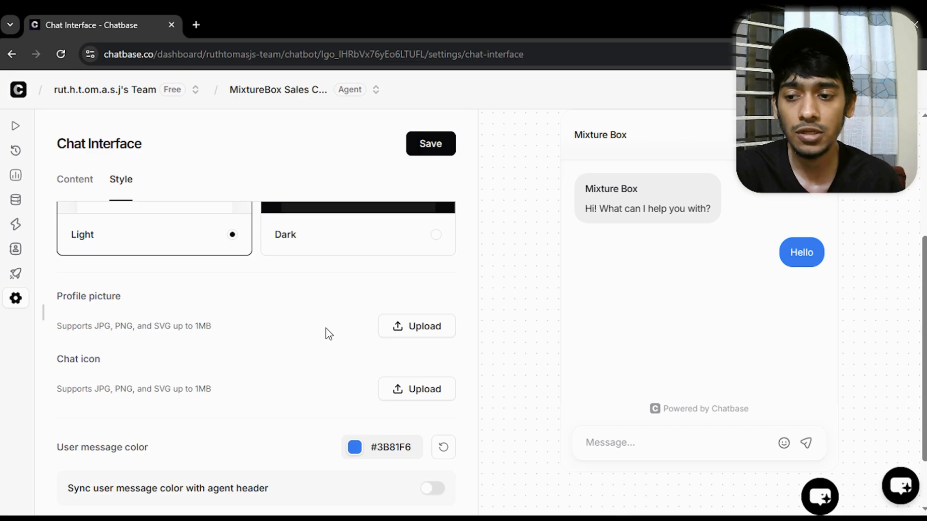
{"action": "scroll", "coordinate": [328, 333], "scroll_direction": "down", "scroll_amount": 2}
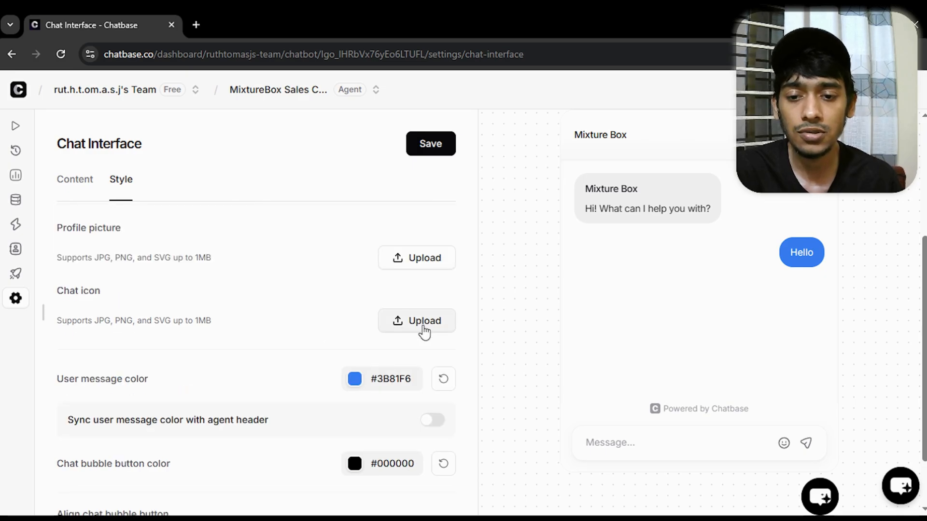
{"action": "left_click", "coordinate": [416, 256]}
{"action": "left_click", "coordinate": [191, 157]}
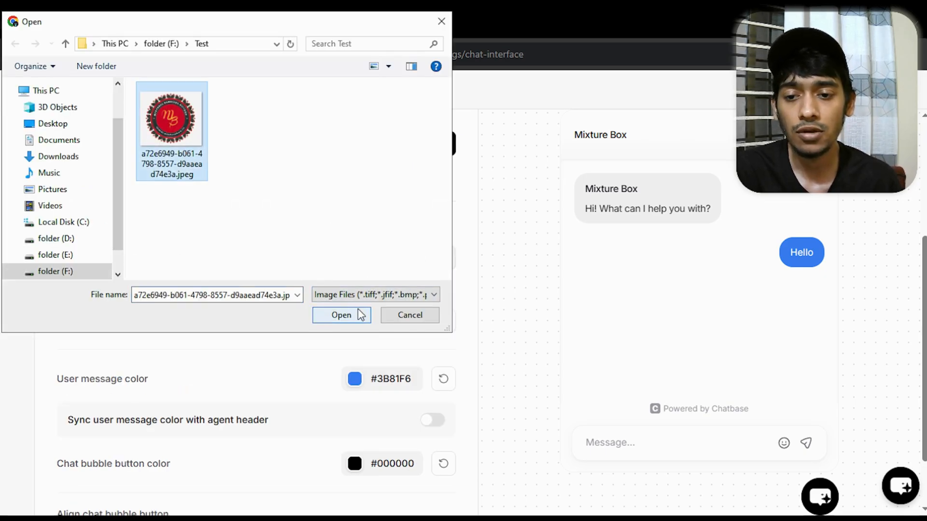
{"action": "left_click", "coordinate": [340, 318]}
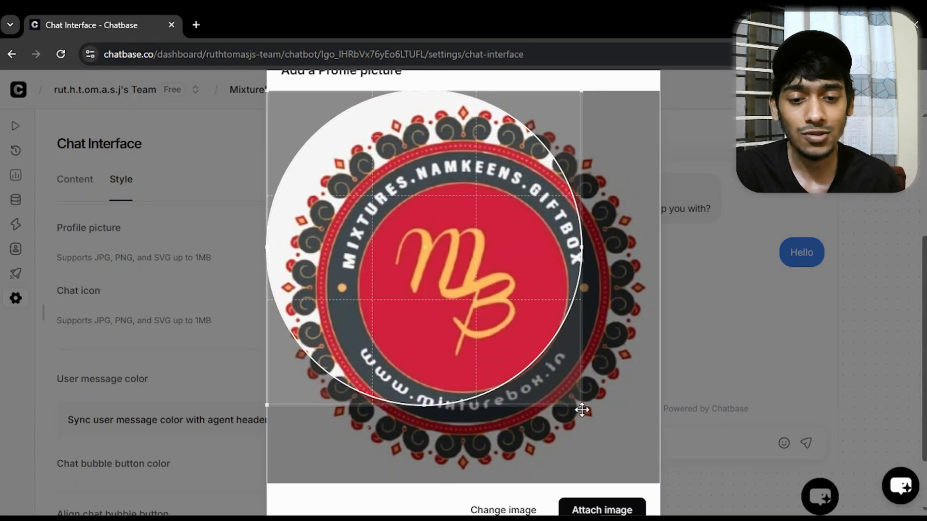
{"action": "left_click_drag", "start_coordinate": [582, 410], "coordinate": [660, 482]}
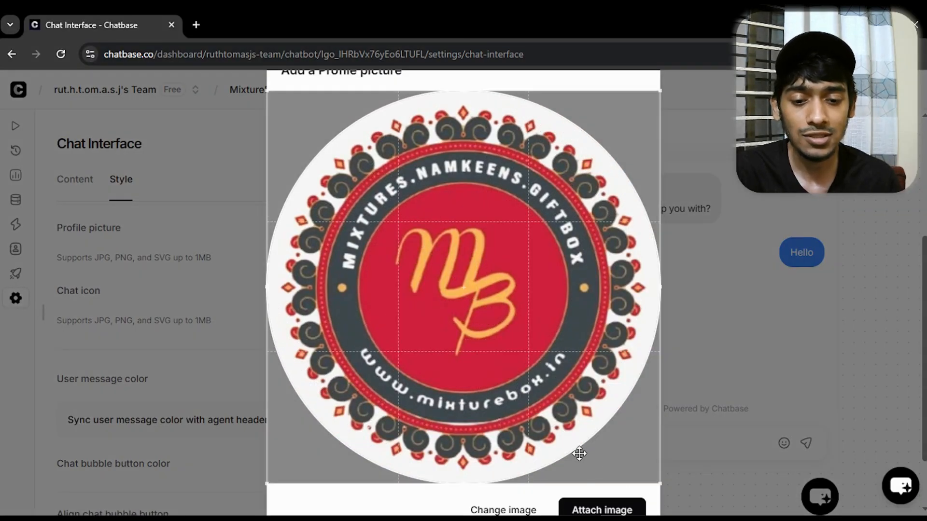
{"action": "left_click", "coordinate": [618, 510]}
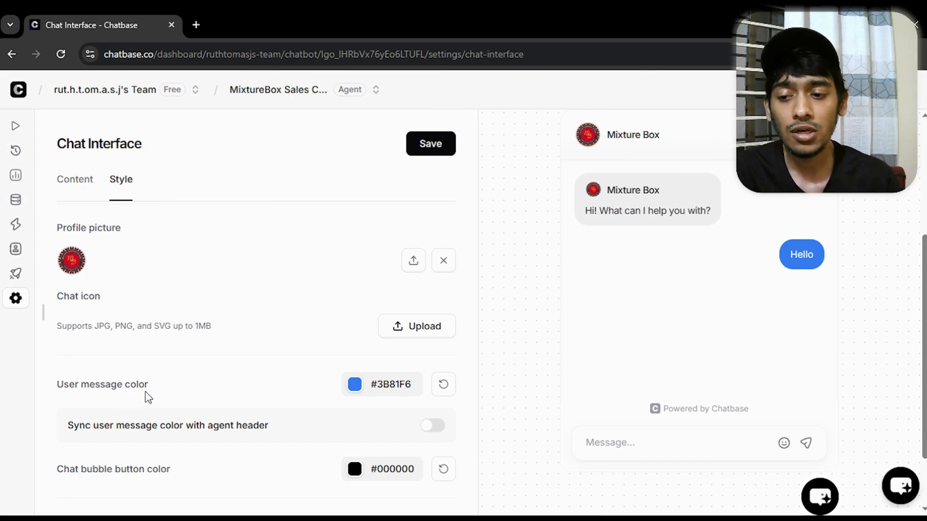
Set the user message color to #C80625 by sampling the red of the logo in the chat preview
{"action": "left_click", "coordinate": [356, 386]}
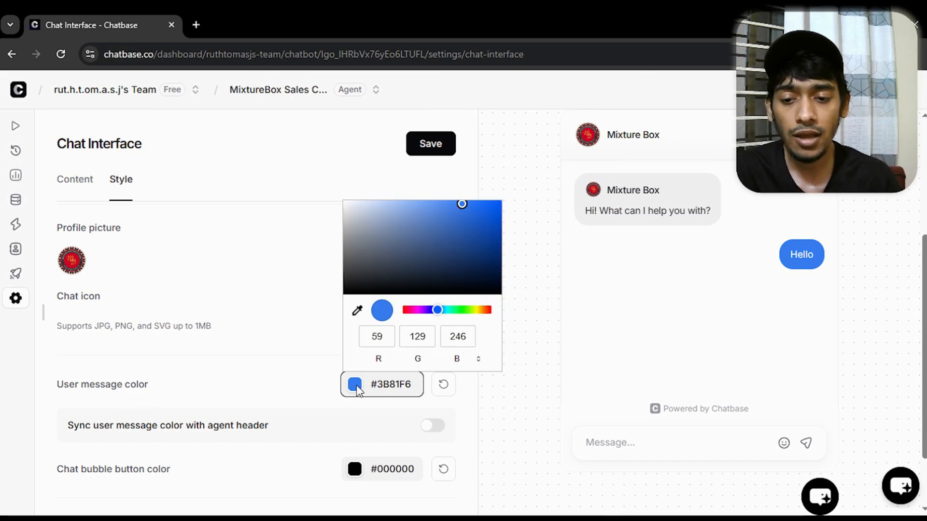
{"action": "left_click", "coordinate": [357, 310]}
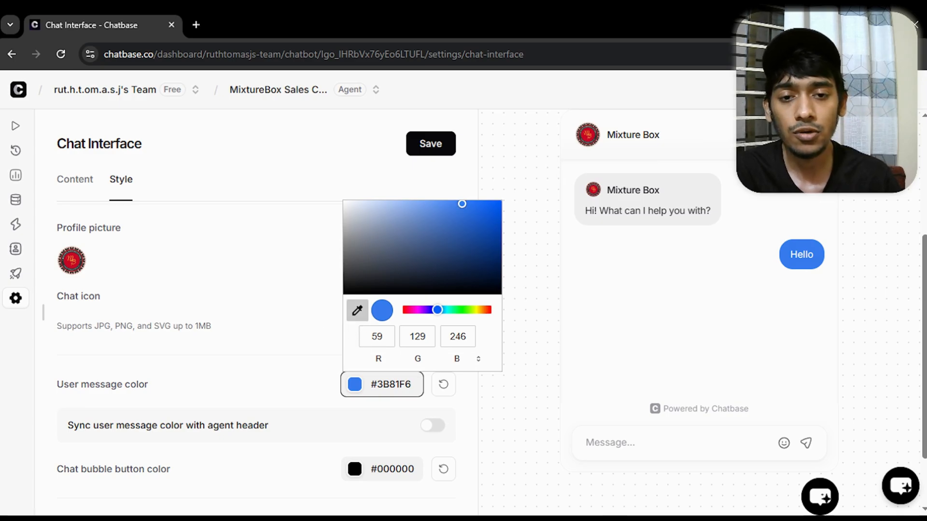
{"action": "left_click", "coordinate": [583, 134]}
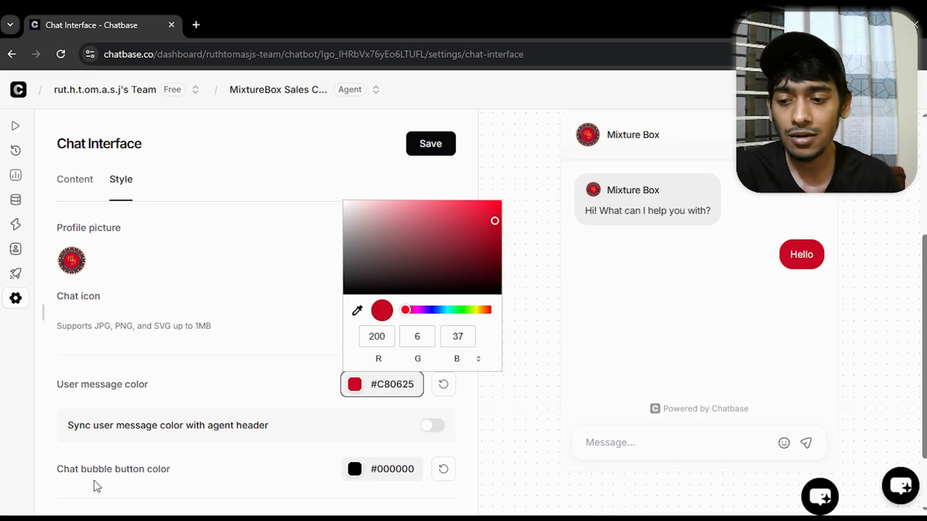
{"action": "left_click", "coordinate": [127, 485]}
Set the chat bubble button color to #C80625 by sampling the logo's red in the chat preview
{"action": "scroll", "coordinate": [126, 485], "scroll_direction": "down", "scroll_amount": 2}
{"action": "left_click", "coordinate": [355, 388]}
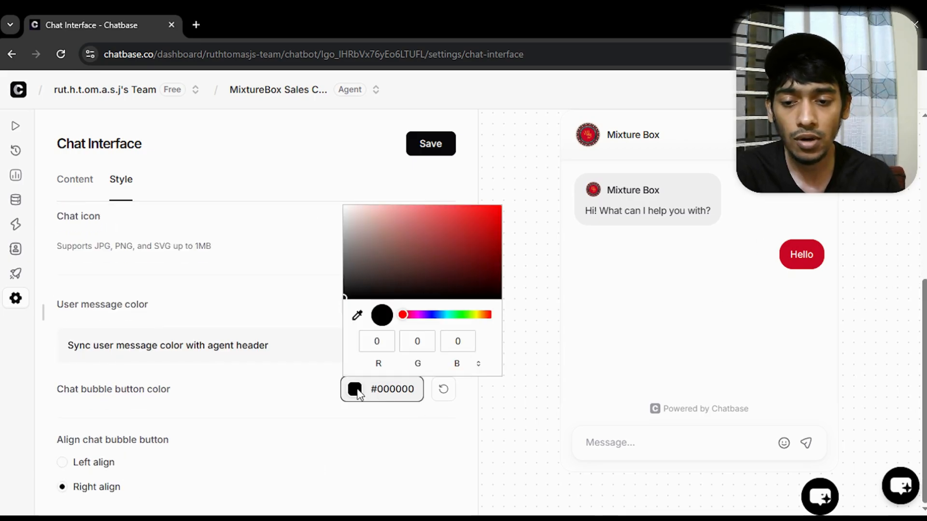
{"action": "left_click", "coordinate": [357, 315]}
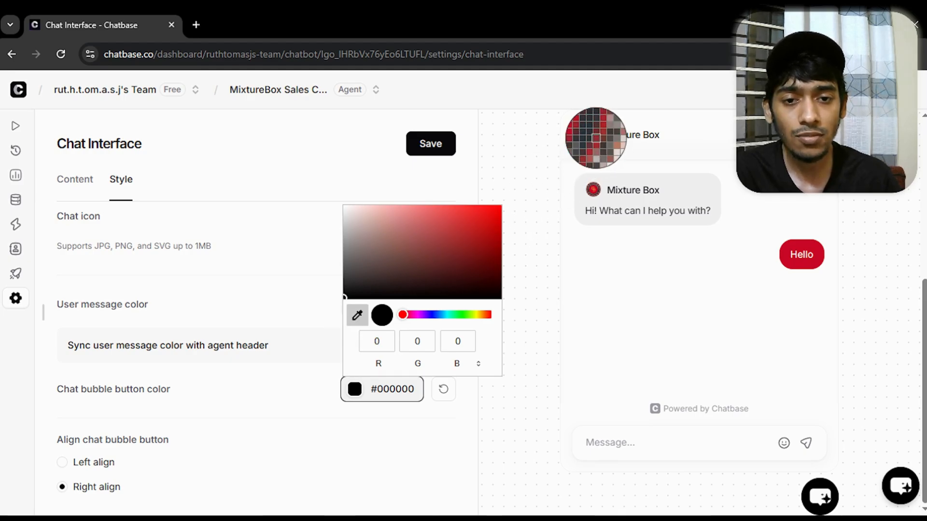
{"action": "left_click", "coordinate": [588, 136]}
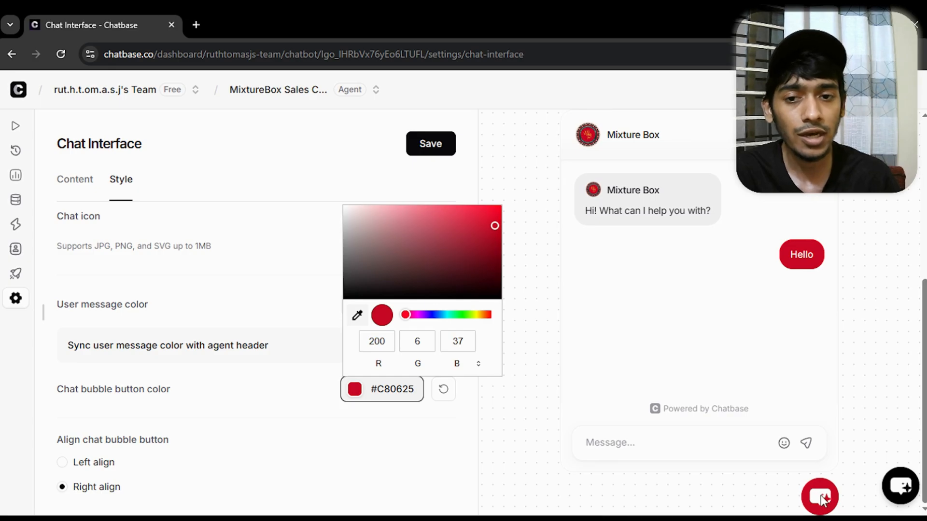
{"action": "left_click", "coordinate": [297, 321]}
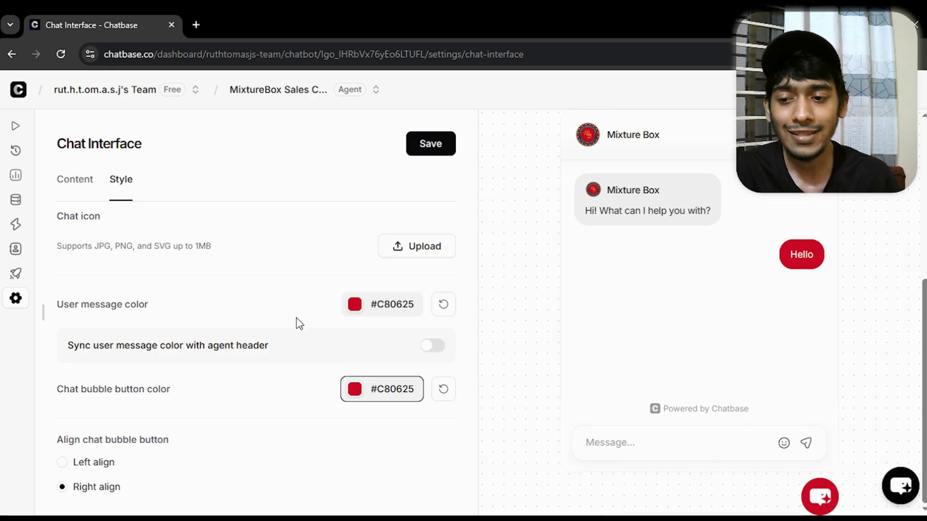
Try left alignment for the chat bubble button, return it to Right align, and save the style changes
{"action": "left_click", "coordinate": [66, 464]}
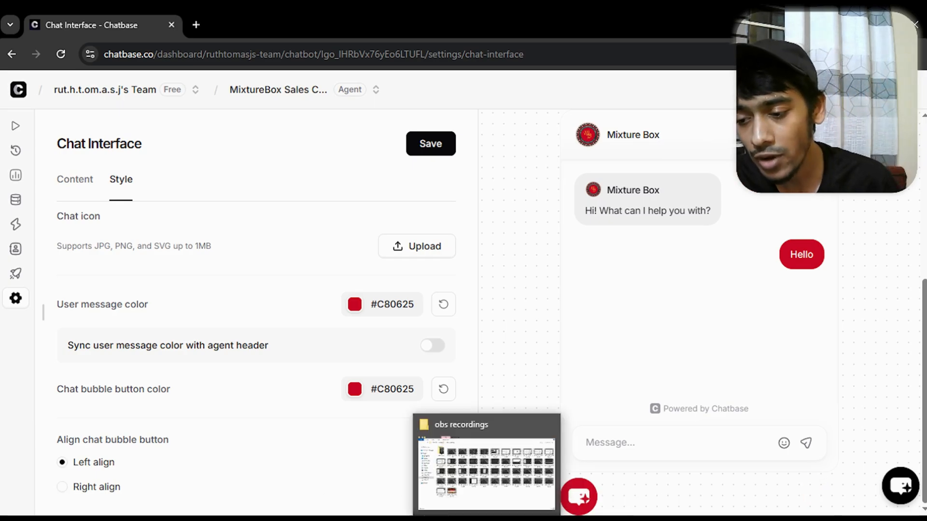
{"action": "left_click", "coordinate": [60, 489]}
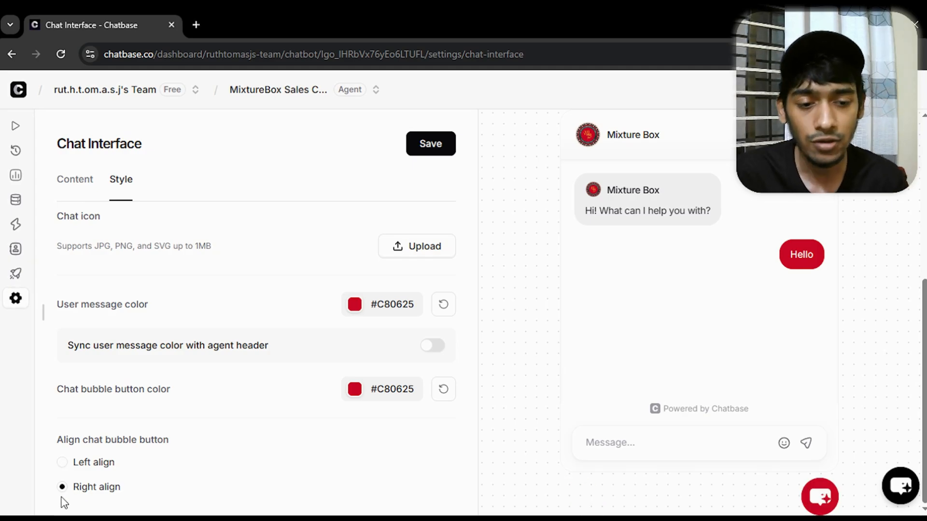
{"action": "left_click", "coordinate": [431, 147]}
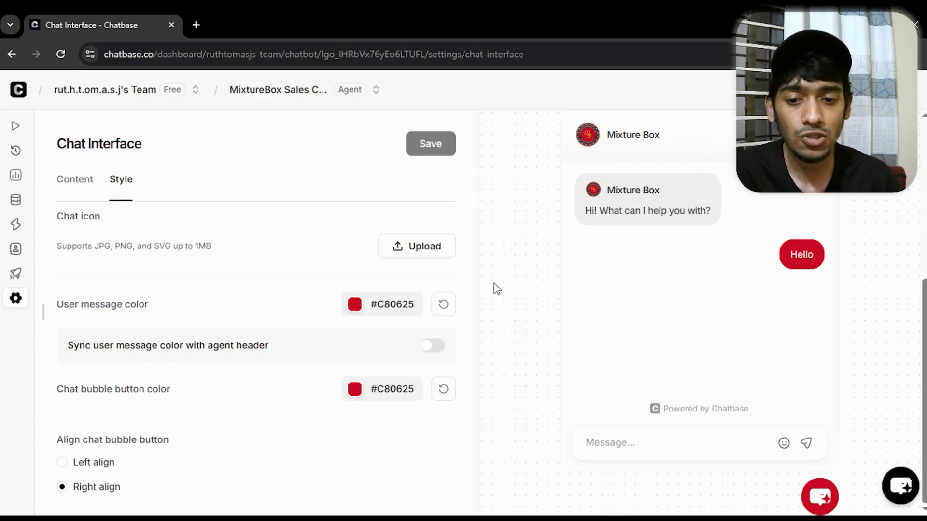
Enable syncing the user message color with the agent header and save the chat interface
{"action": "left_click", "coordinate": [437, 347]}
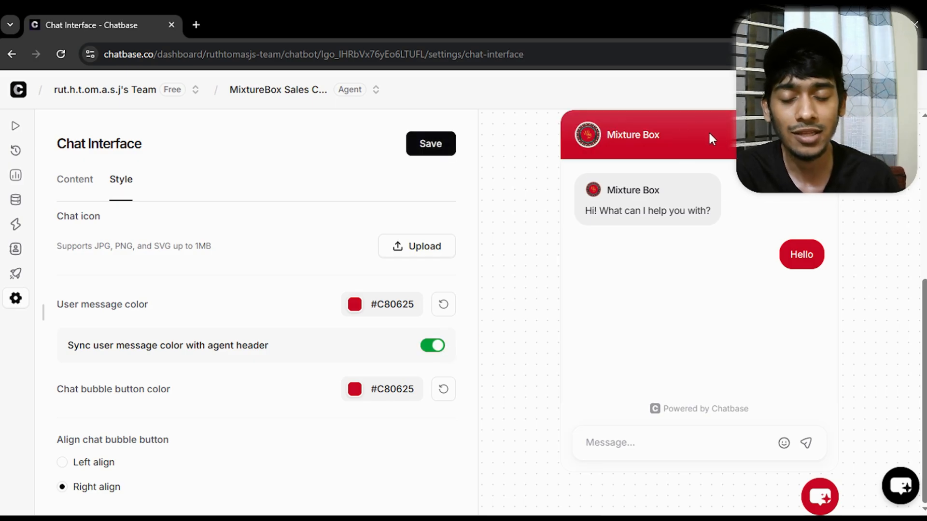
{"action": "scroll", "coordinate": [428, 313], "scroll_direction": "up", "scroll_amount": 5}
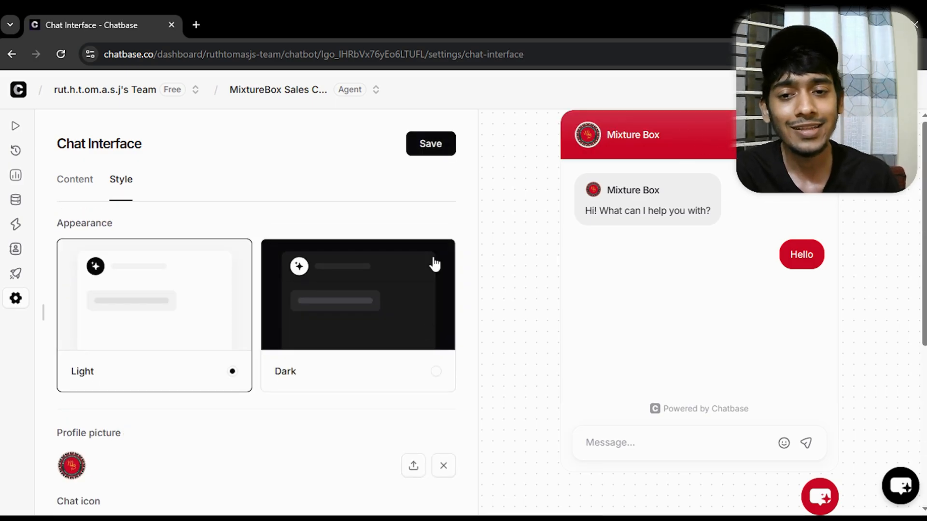
{"action": "left_click", "coordinate": [429, 144]}
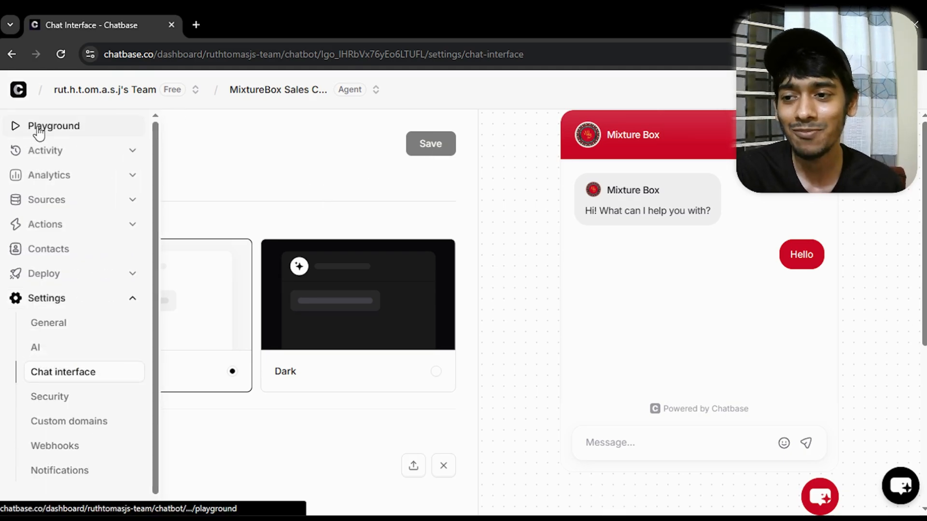
Test the agent in the Playground by sending "hi I am looking for a yummy snack under 300 rupee"
{"action": "left_click", "coordinate": [32, 131]}
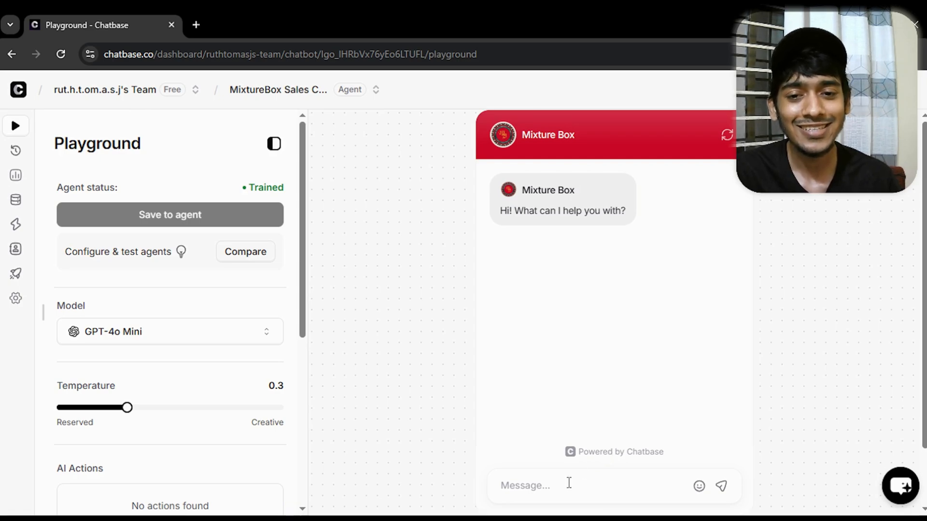
{"action": "left_click", "coordinate": [598, 483]}
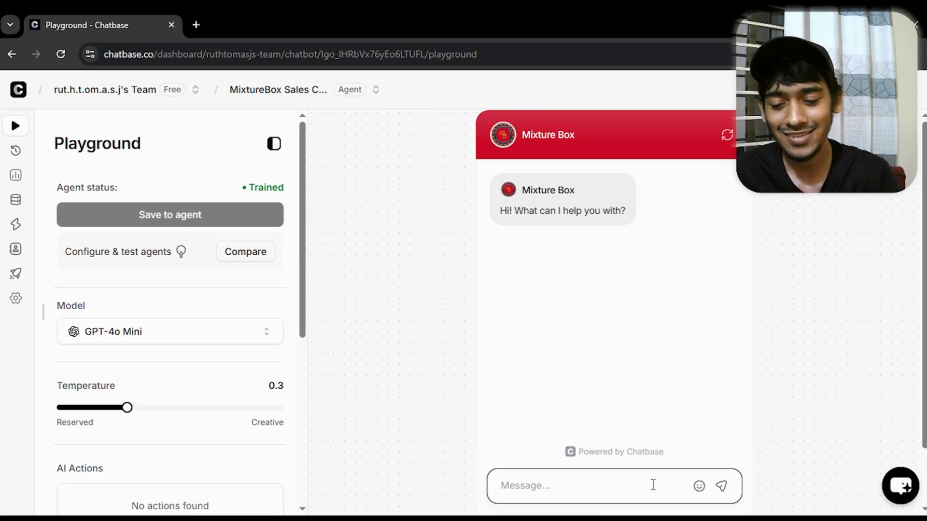
{"action": "type", "text": "hi l"}
{"action": "type", "text": " am looking"}
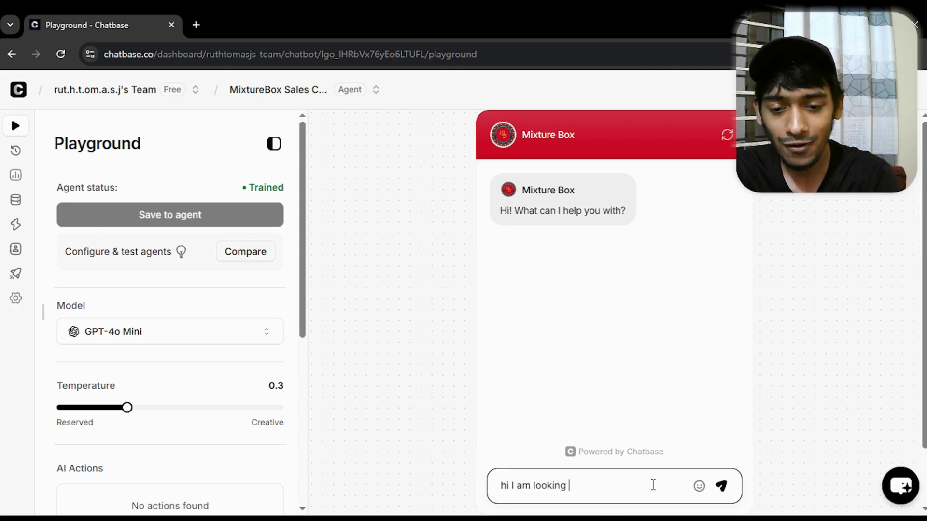
{"action": "type", "text": " for a "}
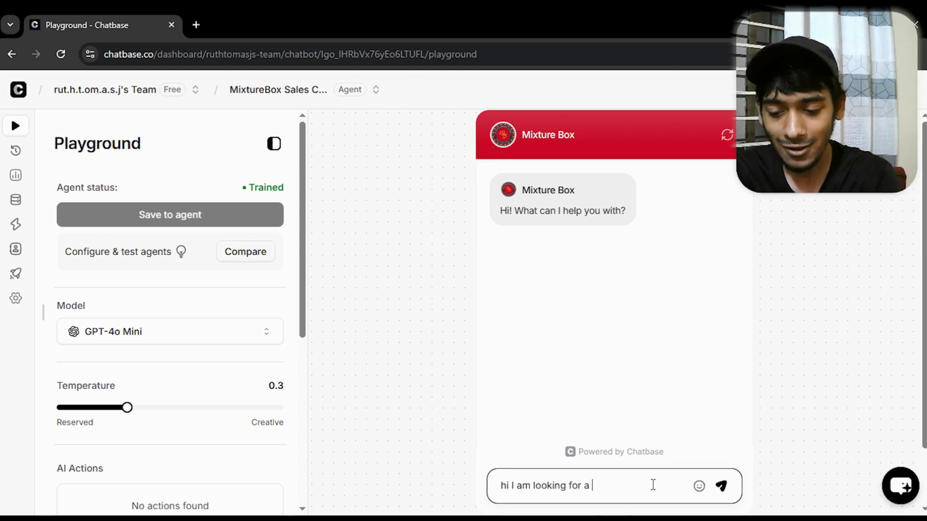
{"action": "type", "text": "yummy snack"}
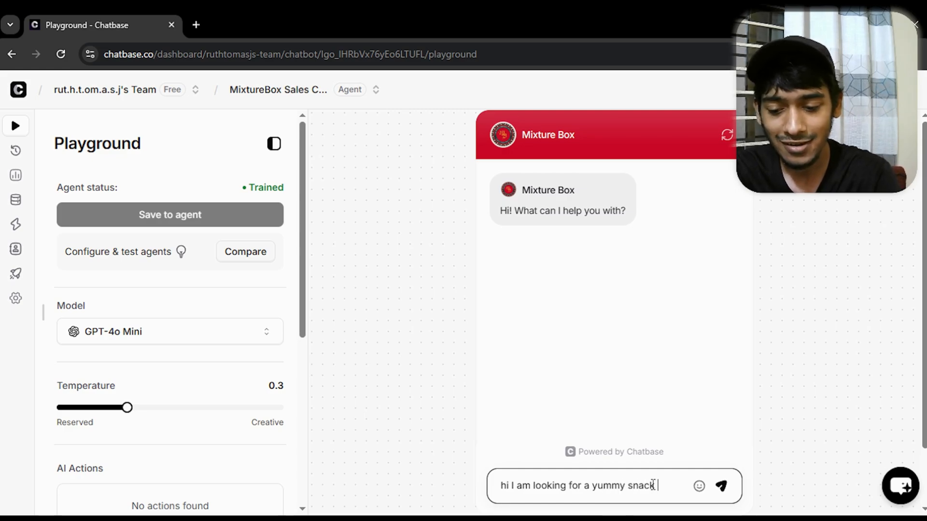
{"action": "type", "text": " under "}
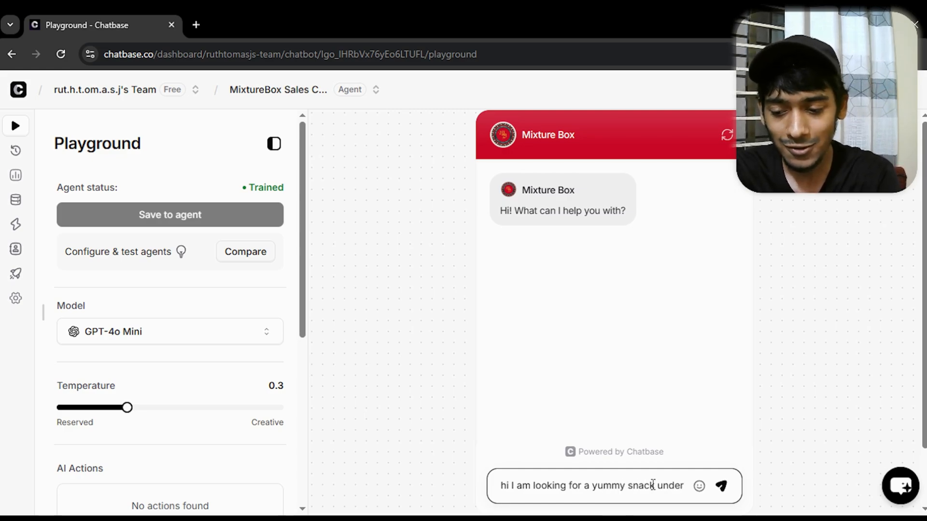
{"action": "type", "text": "300"}
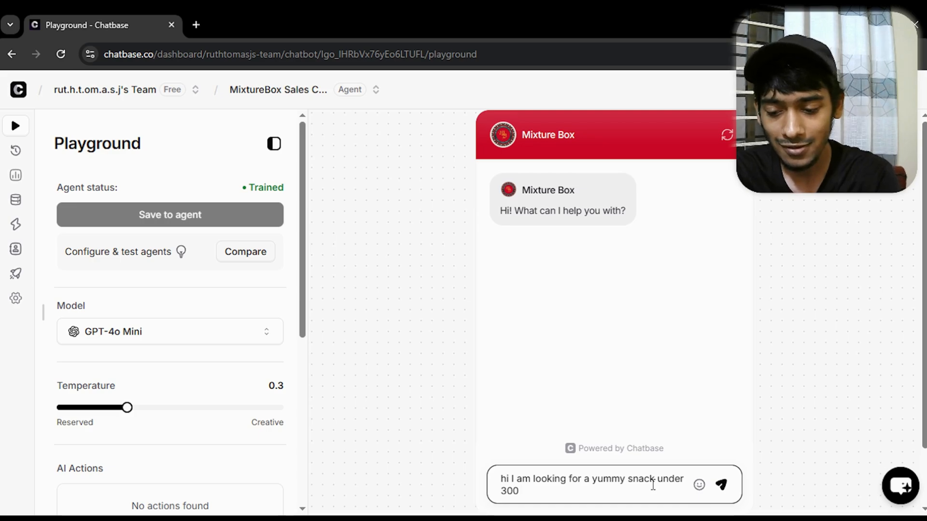
{"action": "type", "text": " rupee"}
{"action": "key", "text": "Return"}
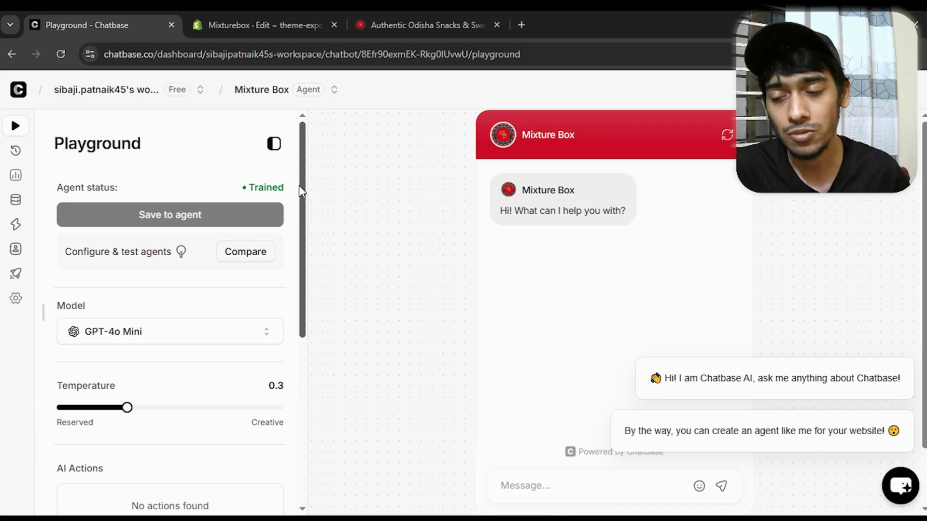
Open the agent's Embed deployment page and make the private agent public
{"action": "mouse_move", "coordinate": [16, 247]}
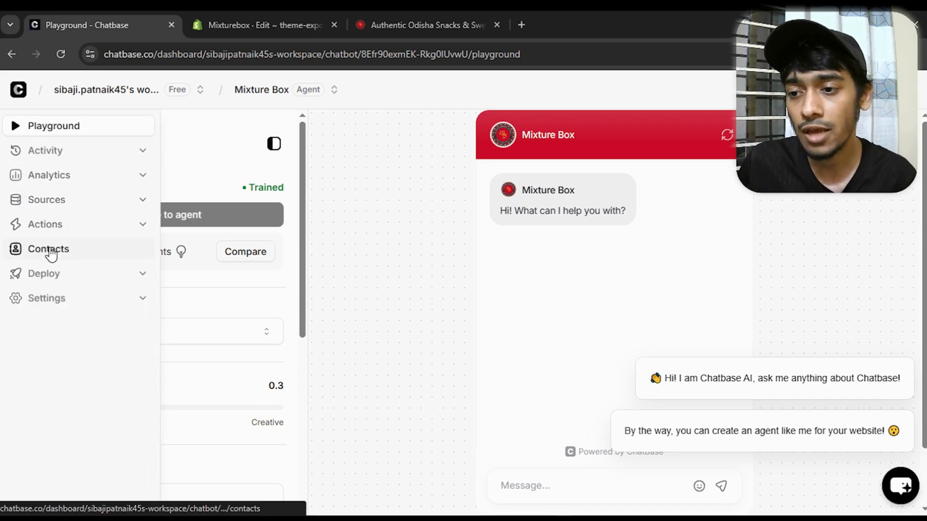
{"action": "left_click", "coordinate": [114, 277]}
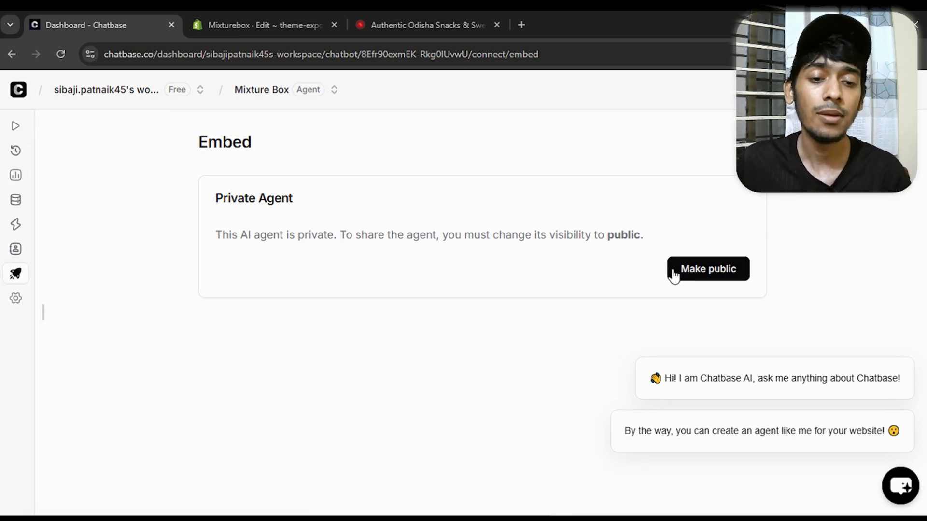
{"action": "left_click", "coordinate": [700, 270]}
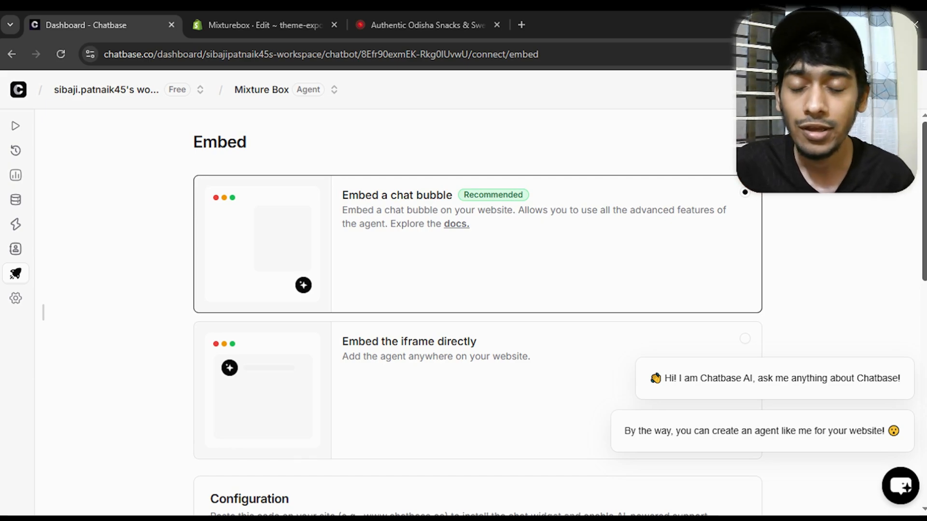
Review the chat bubble embed options and copy the script from the Configuration section
{"action": "left_click_drag", "start_coordinate": [918, 172], "coordinate": [919, 205]}
{"action": "left_click", "coordinate": [908, 203]}
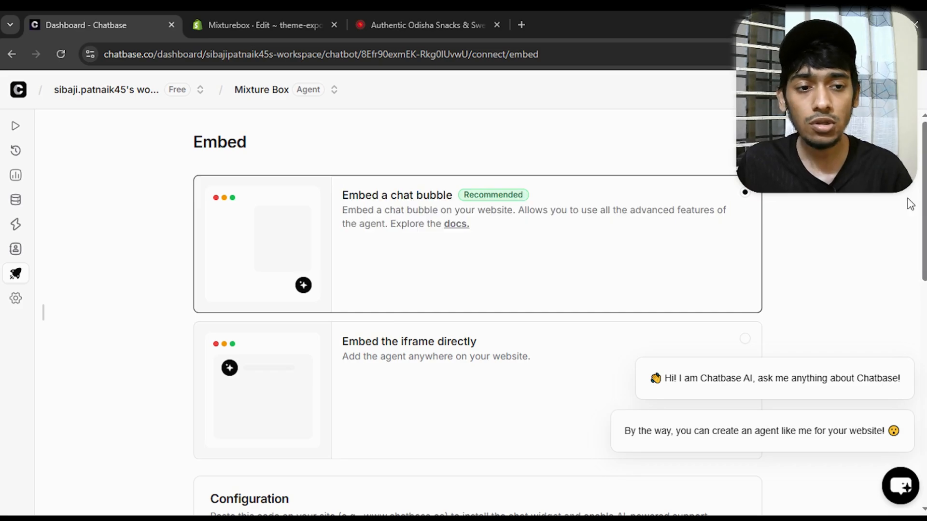
{"action": "scroll", "coordinate": [883, 213], "scroll_direction": "down", "scroll_amount": 5}
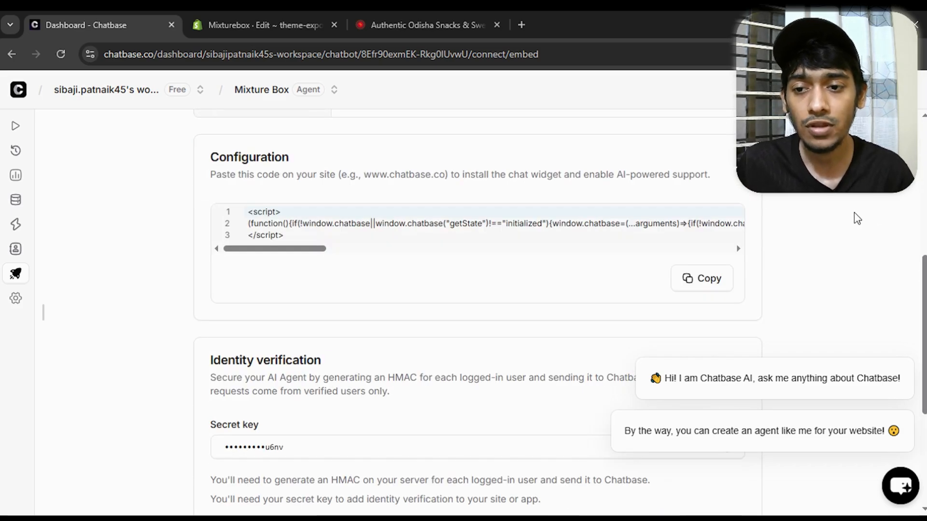
{"action": "scroll", "coordinate": [484, 207], "scroll_direction": "down", "scroll_amount": 4}
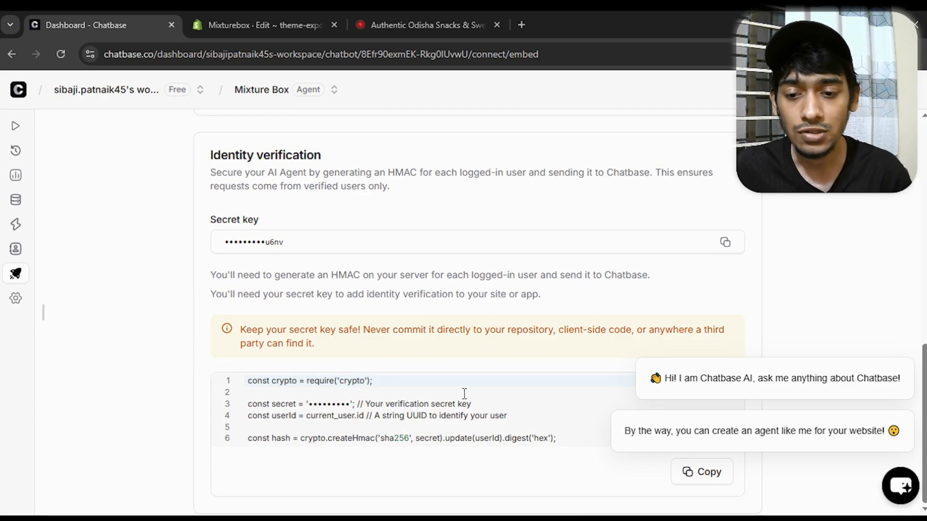
{"action": "scroll", "coordinate": [467, 393], "scroll_direction": "up", "scroll_amount": 4}
{"action": "scroll", "coordinate": [467, 398], "scroll_direction": "up", "scroll_amount": 1}
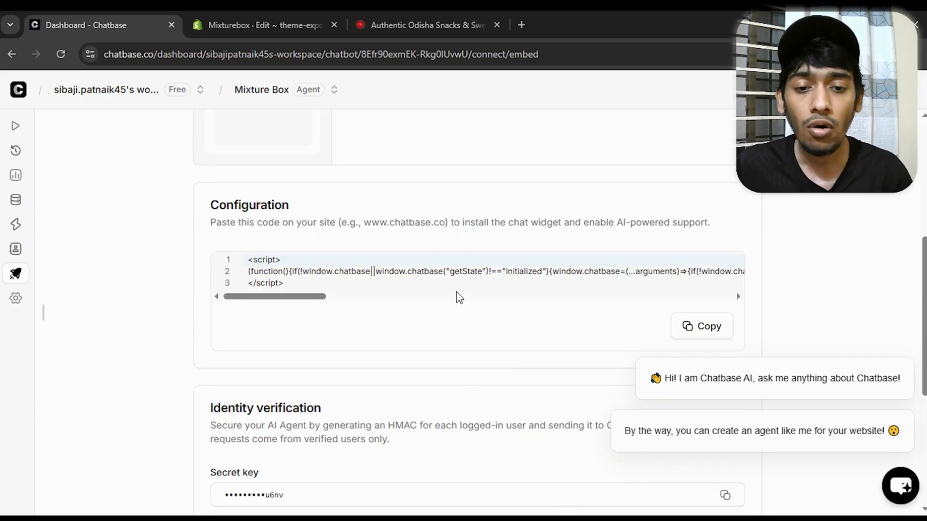
{"action": "left_click_drag", "start_coordinate": [216, 209], "coordinate": [295, 221]}
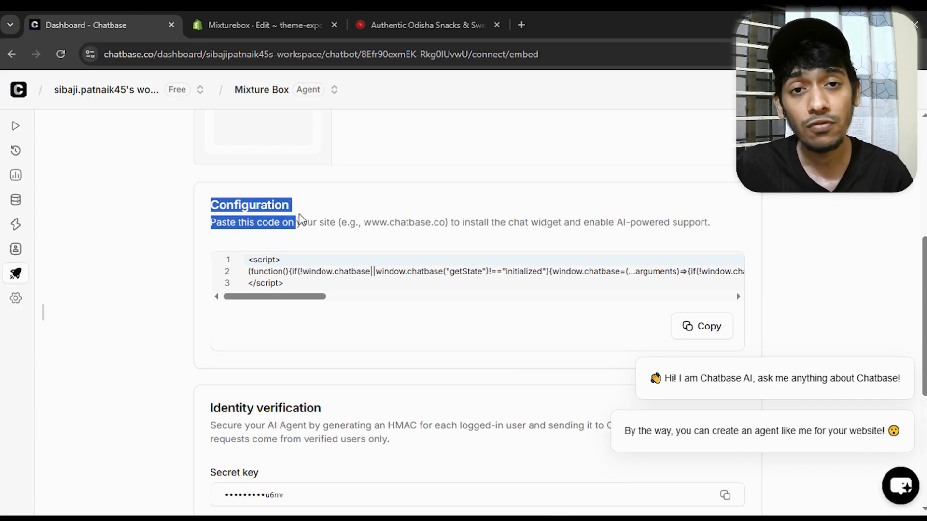
{"action": "left_click", "coordinate": [359, 217]}
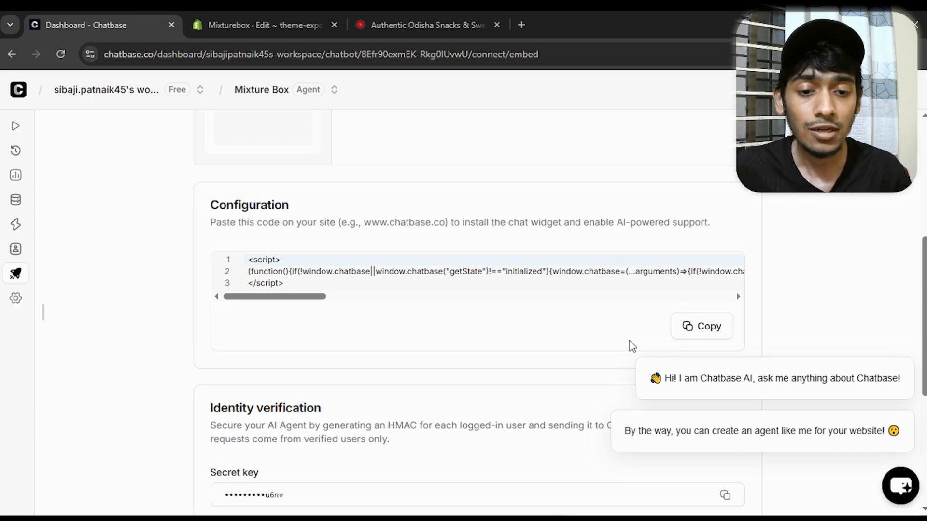
{"action": "left_click", "coordinate": [712, 333]}
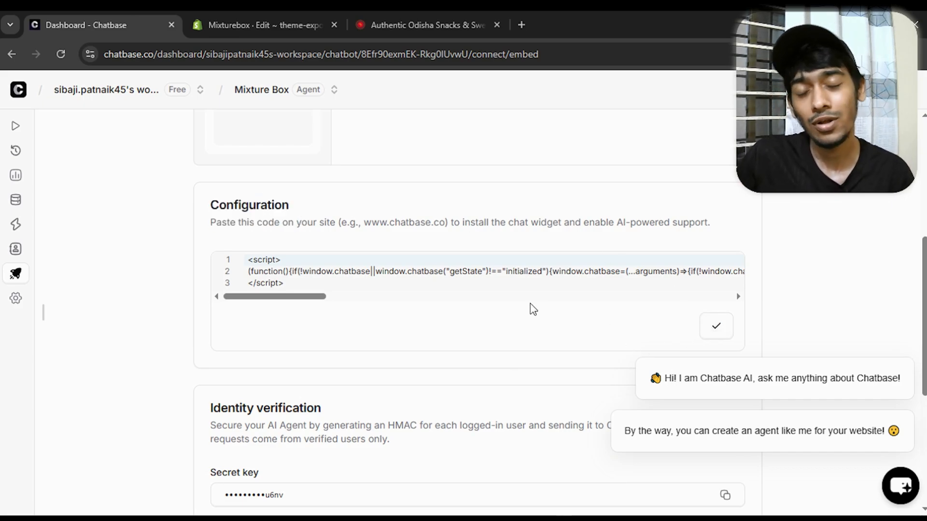
Check the iframe embed code, return to the Embed a chat bubble option and copy its script again
{"action": "scroll", "coordinate": [675, 302], "scroll_direction": "up", "scroll_amount": 4}
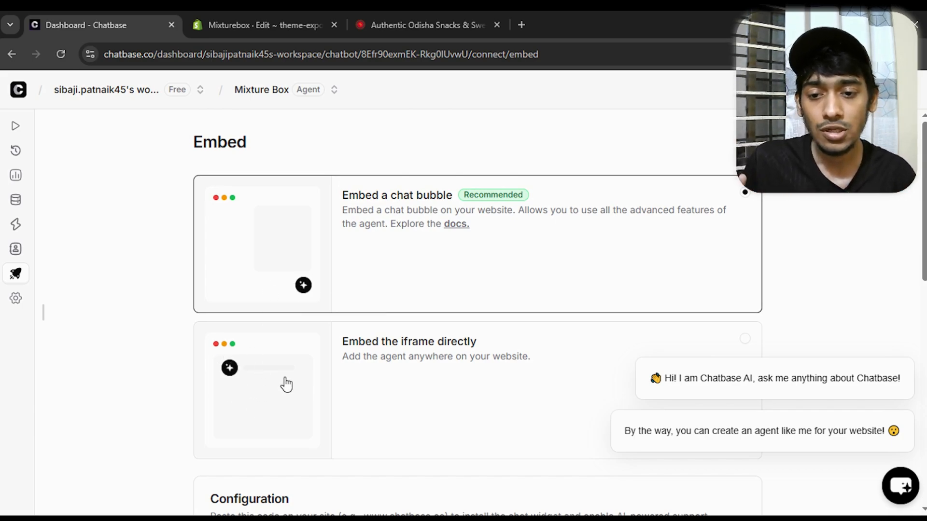
{"action": "left_click", "coordinate": [400, 385]}
{"action": "scroll", "coordinate": [400, 384], "scroll_direction": "down", "scroll_amount": 5}
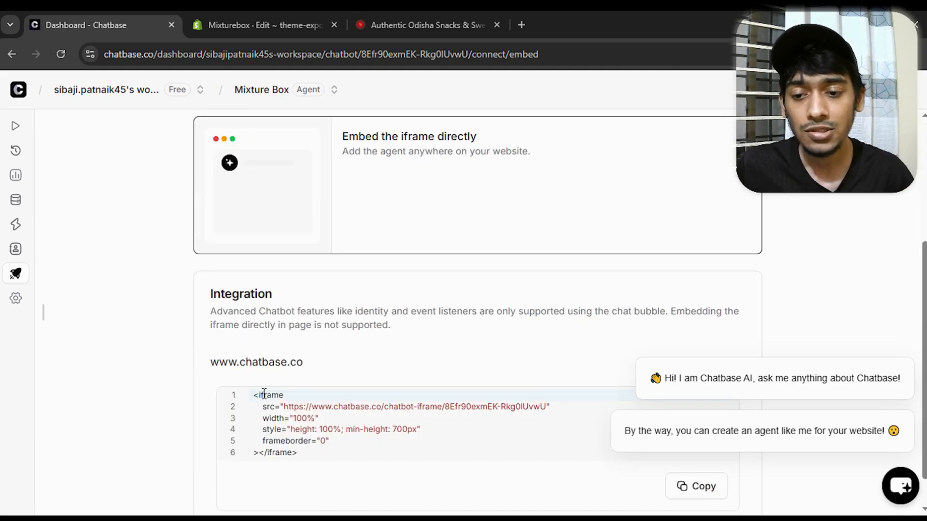
{"action": "scroll", "coordinate": [360, 386], "scroll_direction": "up", "scroll_amount": 5}
{"action": "left_click", "coordinate": [382, 263]}
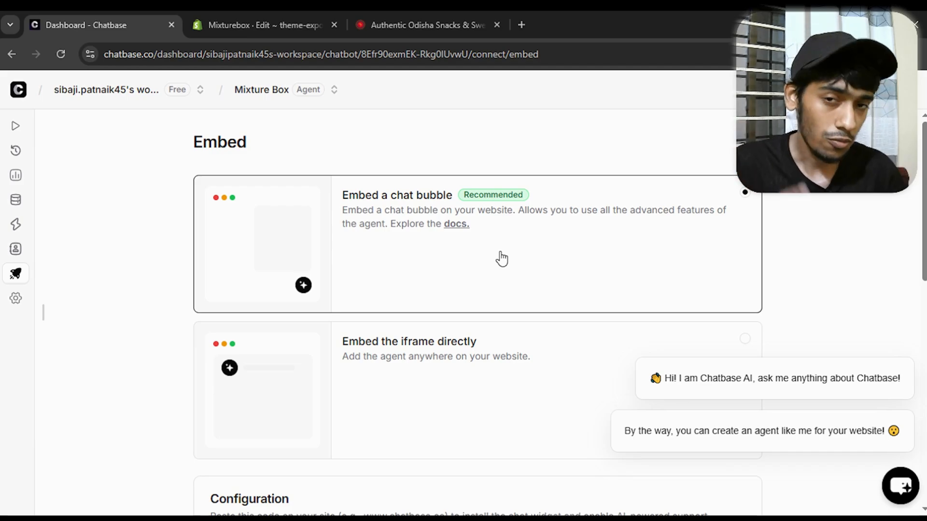
{"action": "scroll", "coordinate": [502, 259], "scroll_direction": "down", "scroll_amount": 7}
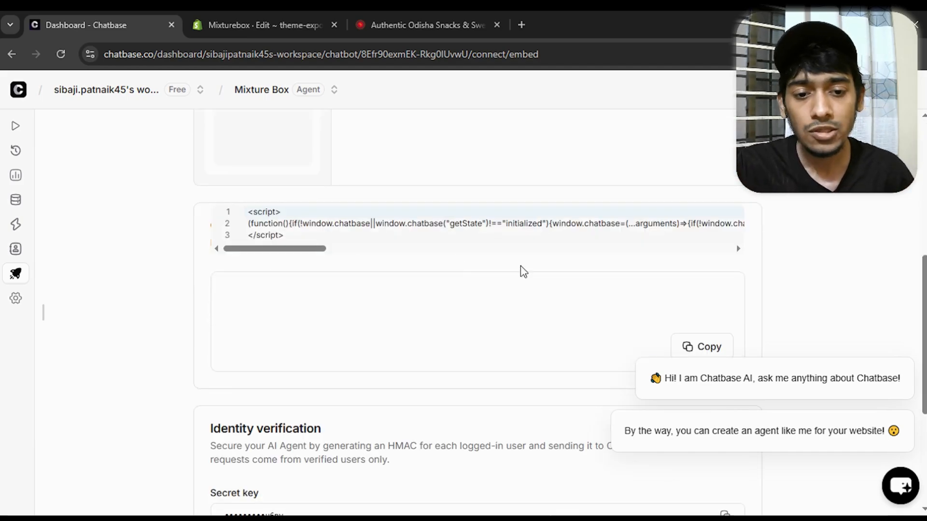
{"action": "left_click", "coordinate": [709, 289]}
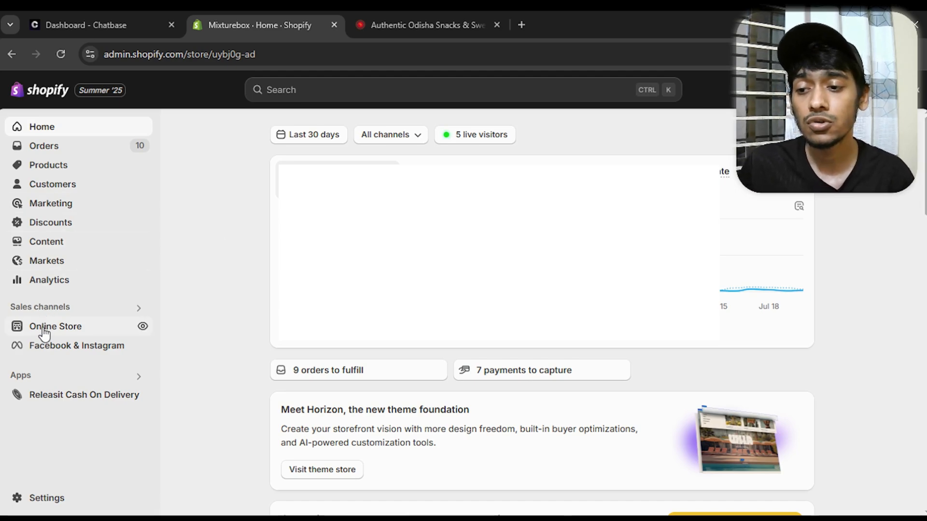
Switch to the Shopify admin and open the code editor for the online store's current theme
{"action": "left_click", "coordinate": [83, 333]}
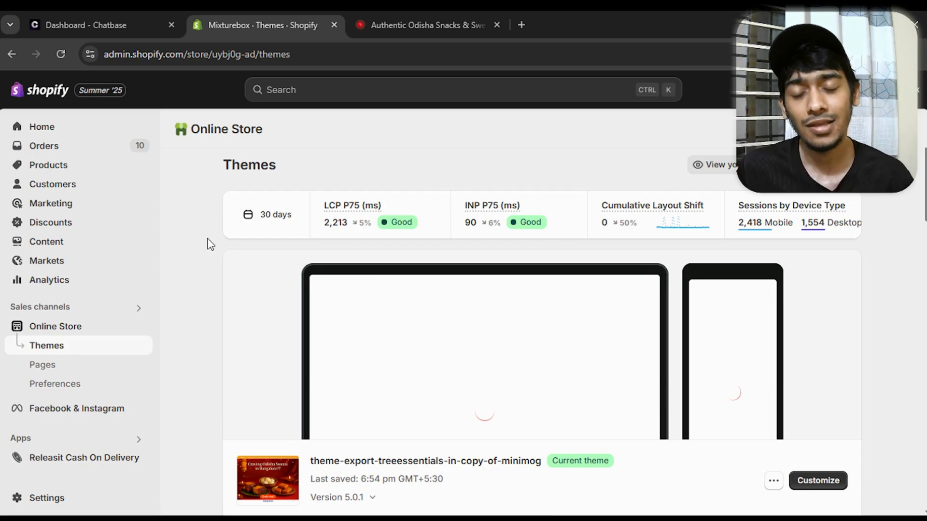
{"action": "scroll", "coordinate": [211, 244], "scroll_direction": "down", "scroll_amount": 3}
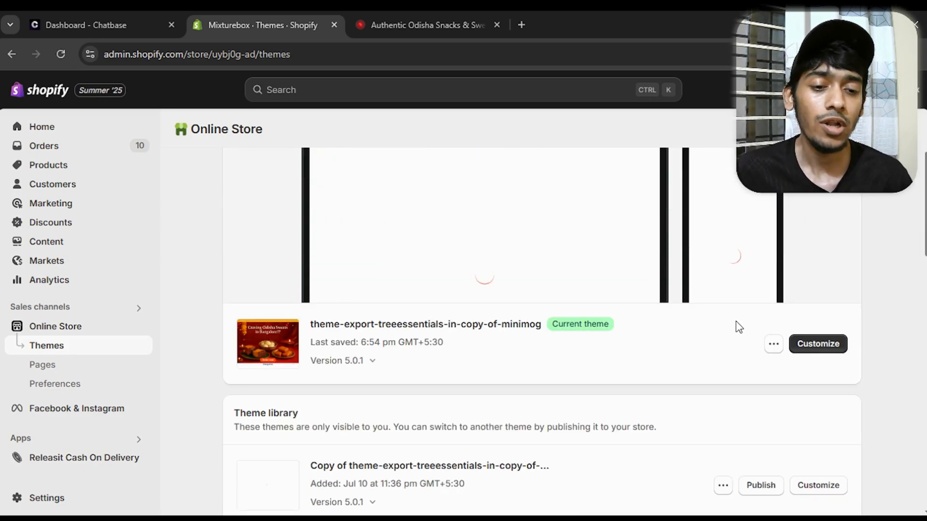
{"action": "left_click", "coordinate": [771, 345]}
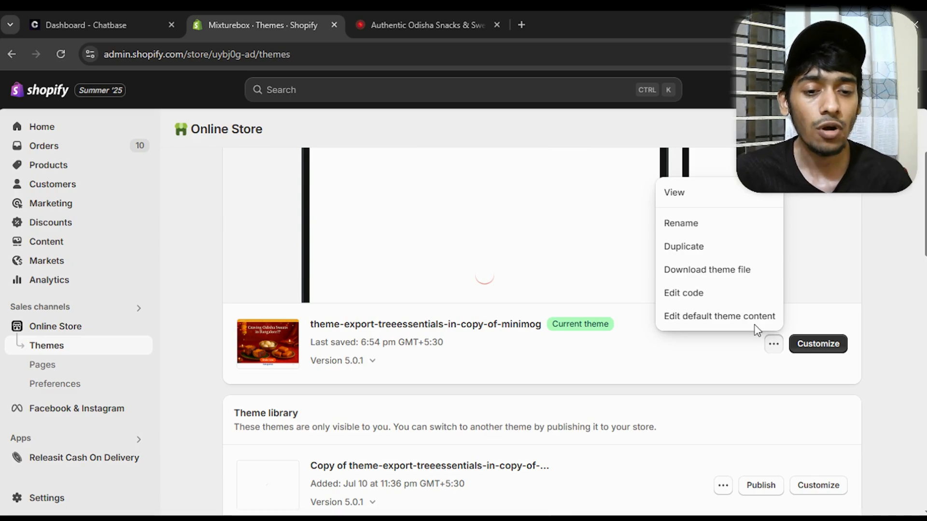
{"action": "left_click", "coordinate": [714, 293]}
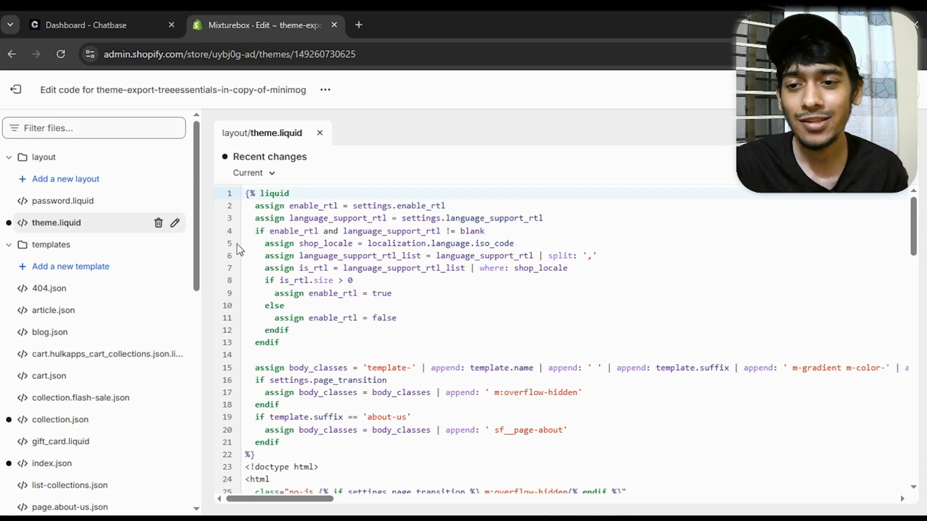
In the layout file theme.liquid, add an empty line directly above the closing </body> tag
{"action": "scroll", "coordinate": [239, 250], "scroll_direction": "down", "scroll_amount": 5}
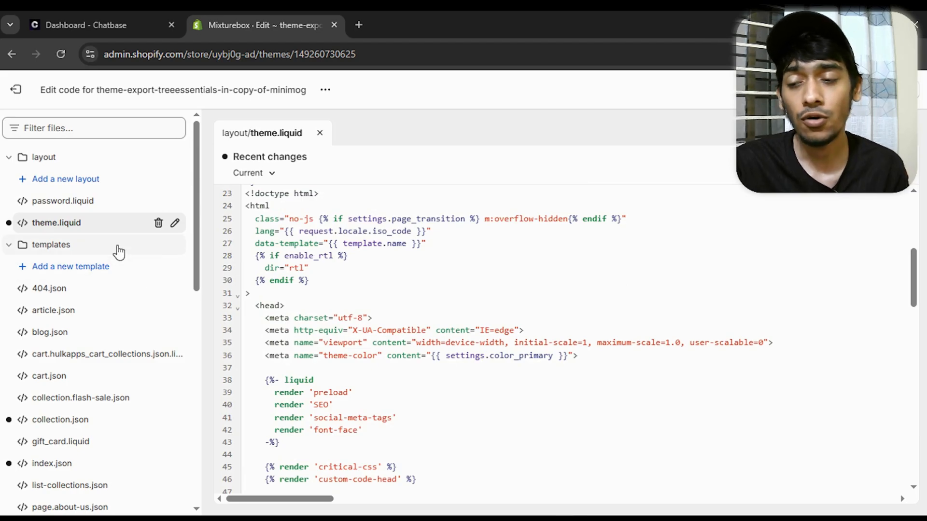
{"action": "left_click", "coordinate": [60, 226]}
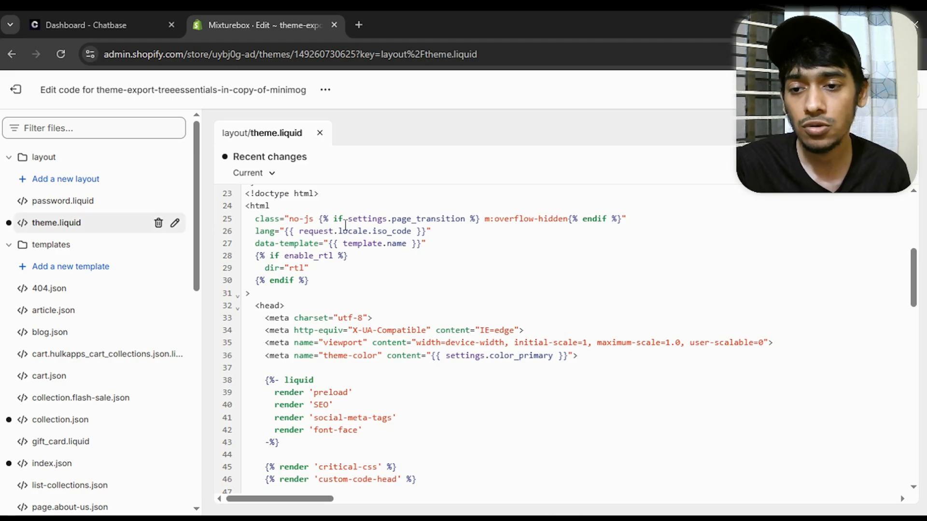
{"action": "scroll", "coordinate": [346, 225], "scroll_direction": "down", "scroll_amount": 12}
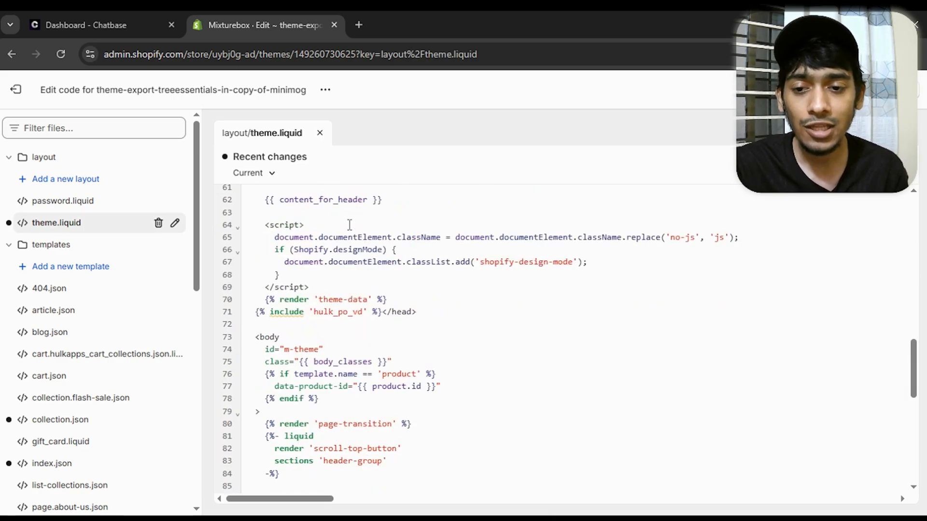
{"action": "scroll", "coordinate": [350, 225], "scroll_direction": "down", "scroll_amount": 3}
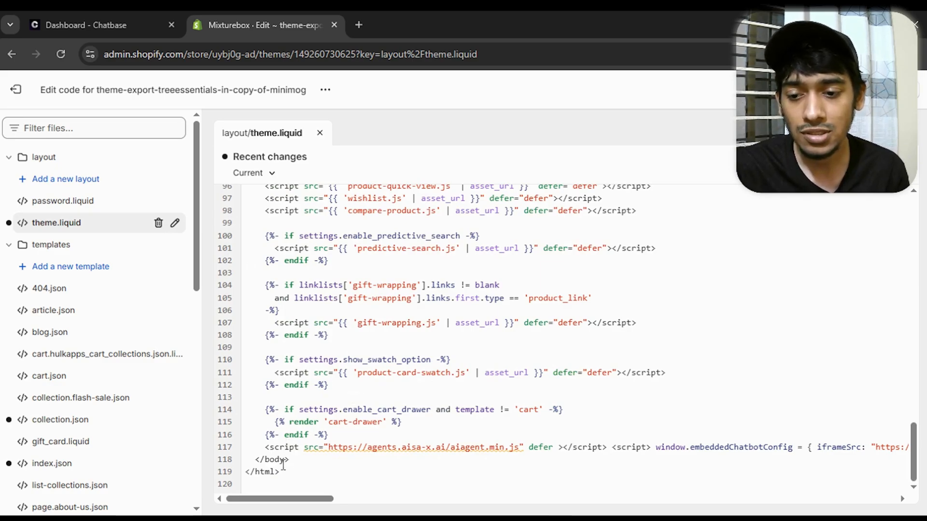
{"action": "left_click", "coordinate": [250, 461]}
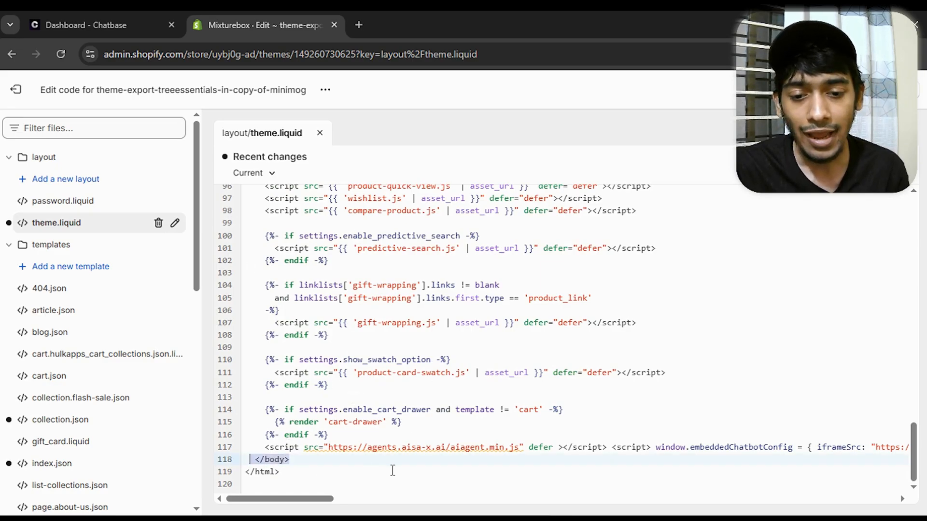
{"action": "left_click", "coordinate": [288, 457]}
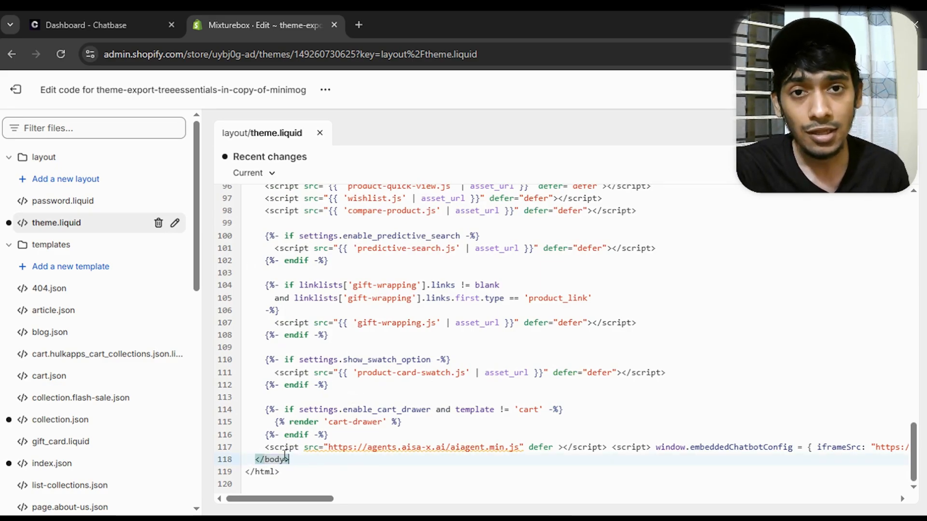
{"action": "left_click", "coordinate": [250, 459]}
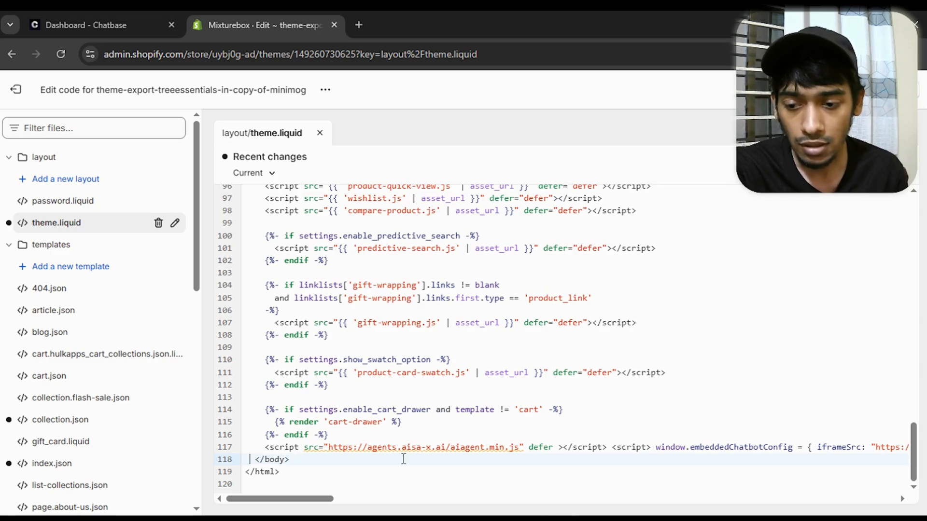
{"action": "key", "text": "Return"}
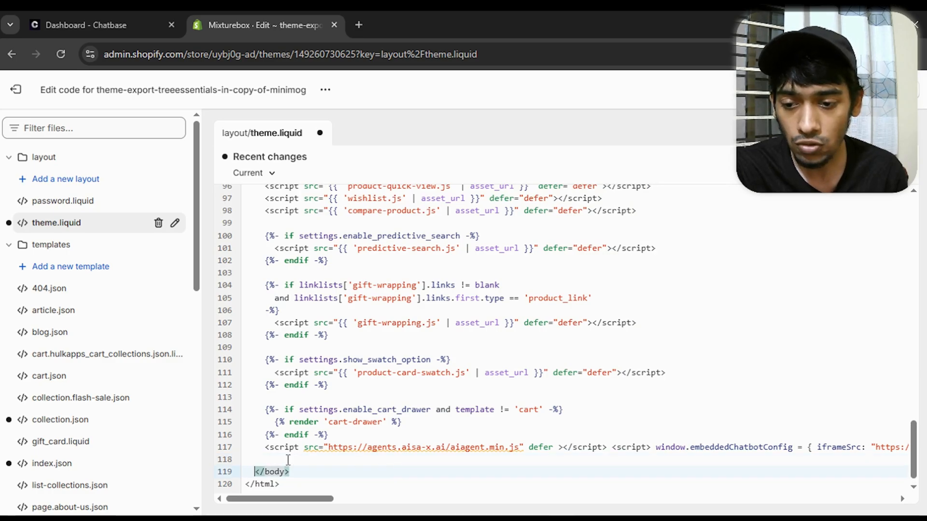
Paste the copied Chatbase script on the empty line above </body> and save theme.liquid
{"action": "left_click", "coordinate": [288, 460]}
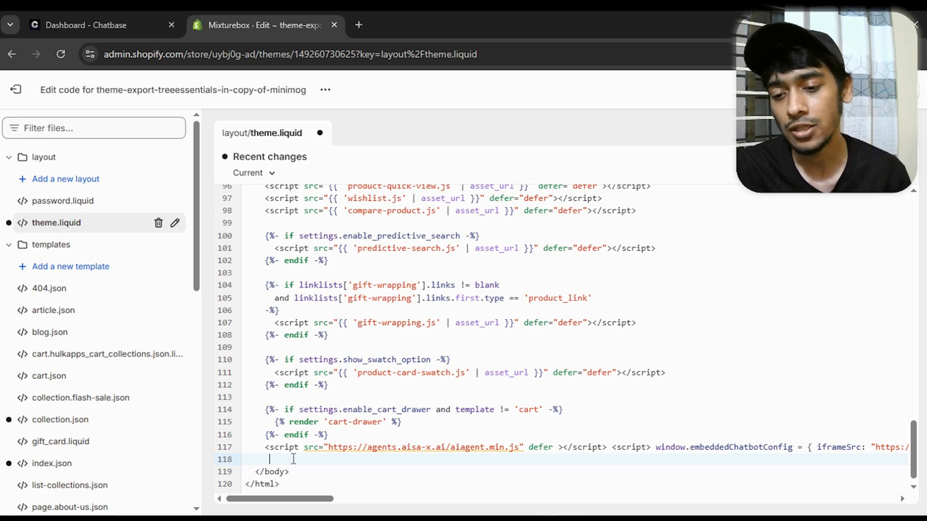
{"action": "key", "text": "ctrl+v"}
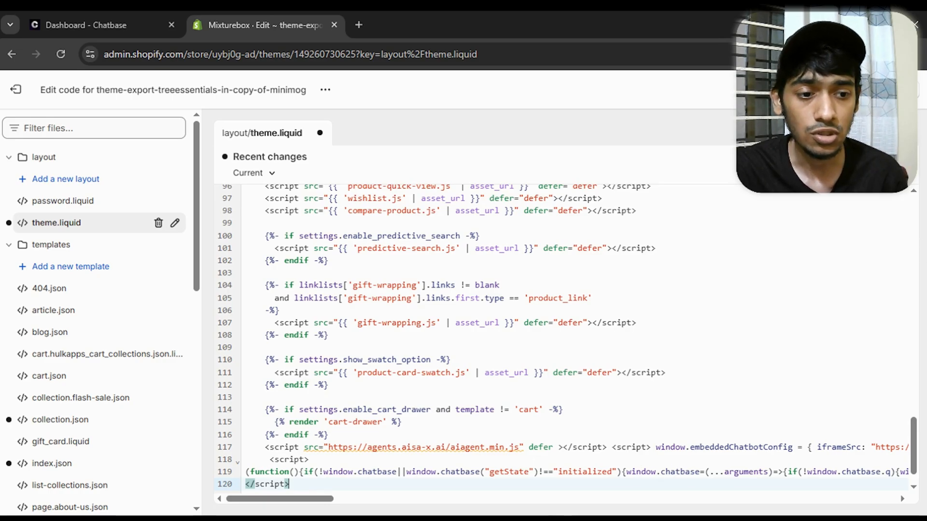
{"action": "scroll", "coordinate": [565, 338], "scroll_direction": "up", "scroll_amount": 4}
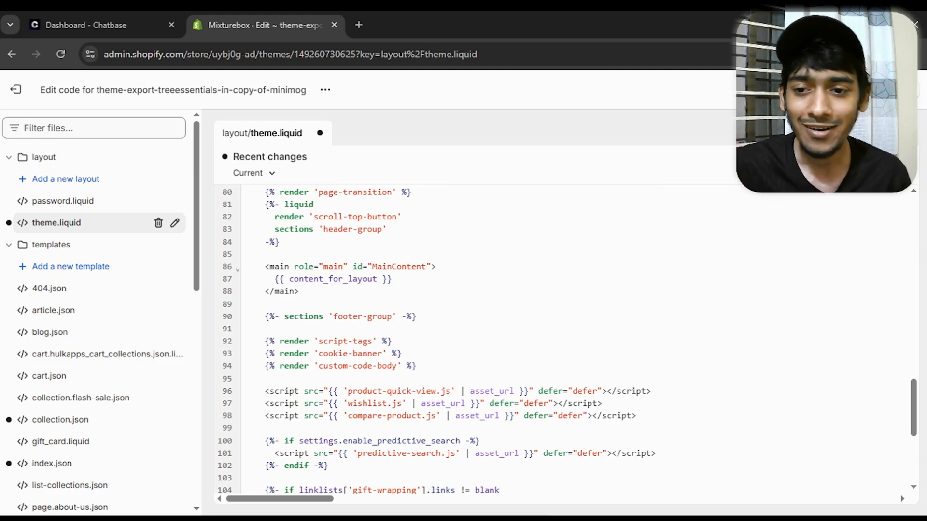
{"action": "key", "text": "ctrl+s"}
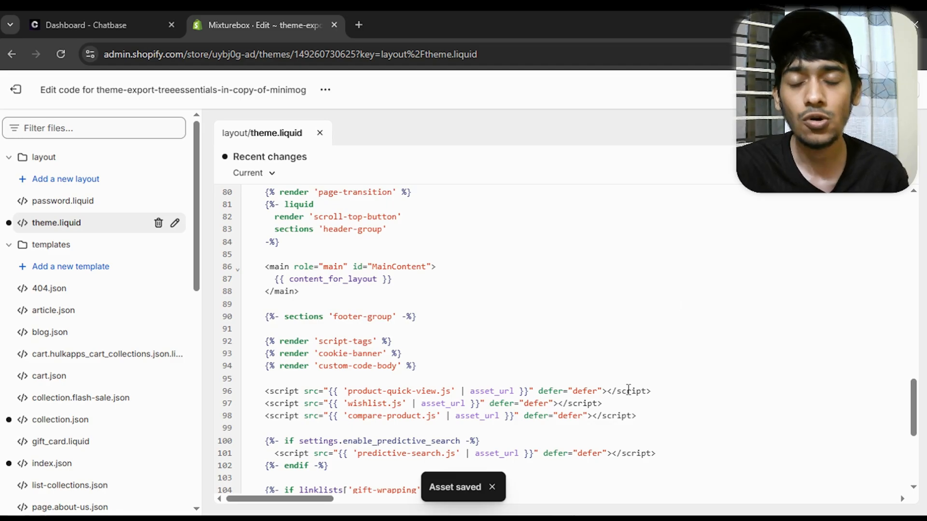
Switch to the mixturebox.in storefront, reload it and open the embedded chat widget
{"action": "mouse_move", "coordinate": [628, 390]}
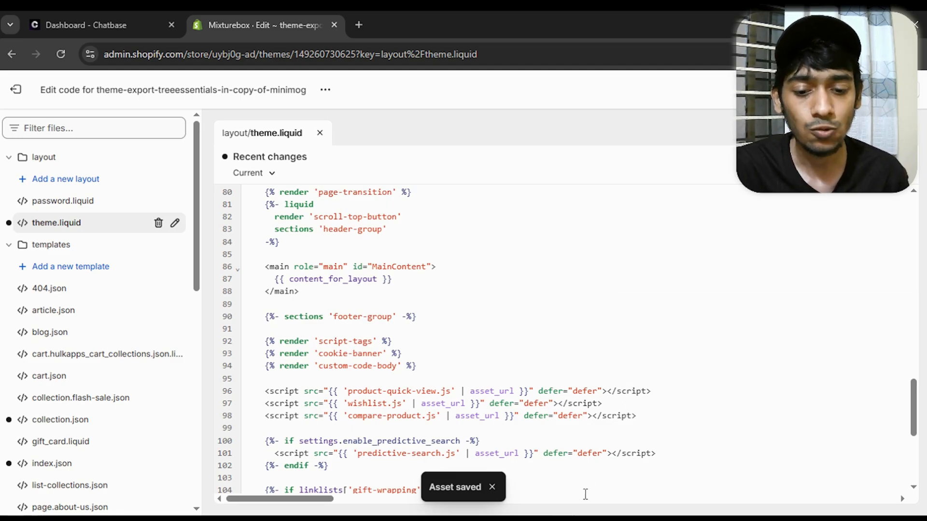
{"action": "left_click", "coordinate": [727, 488]}
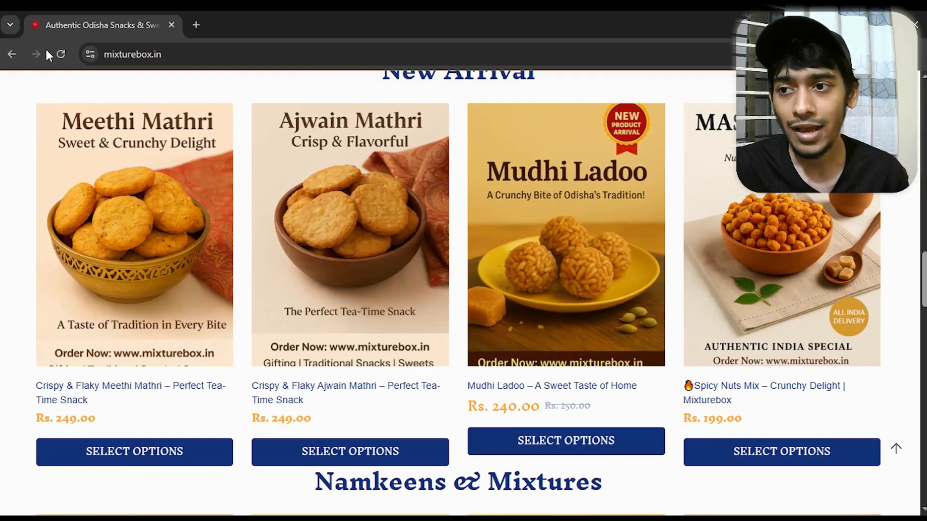
{"action": "left_click", "coordinate": [62, 54]}
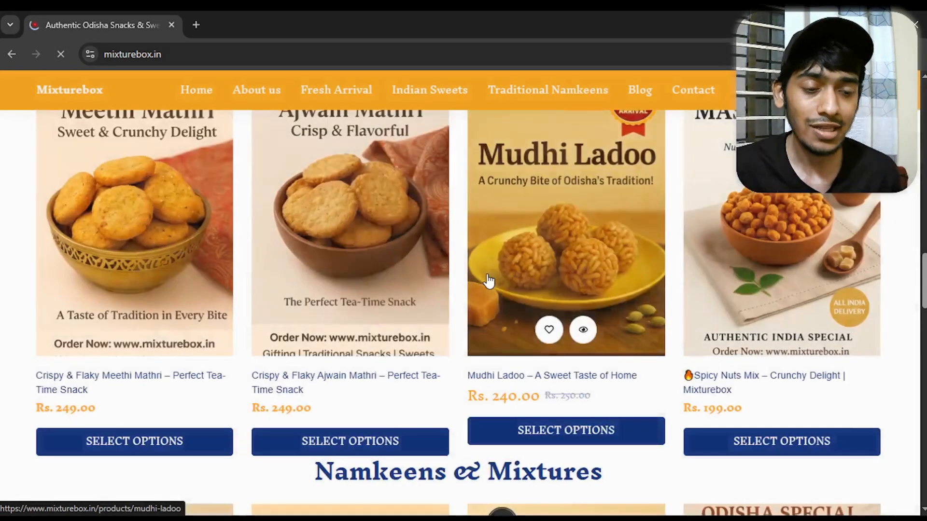
{"action": "scroll", "coordinate": [863, 477], "scroll_direction": "down", "scroll_amount": 7}
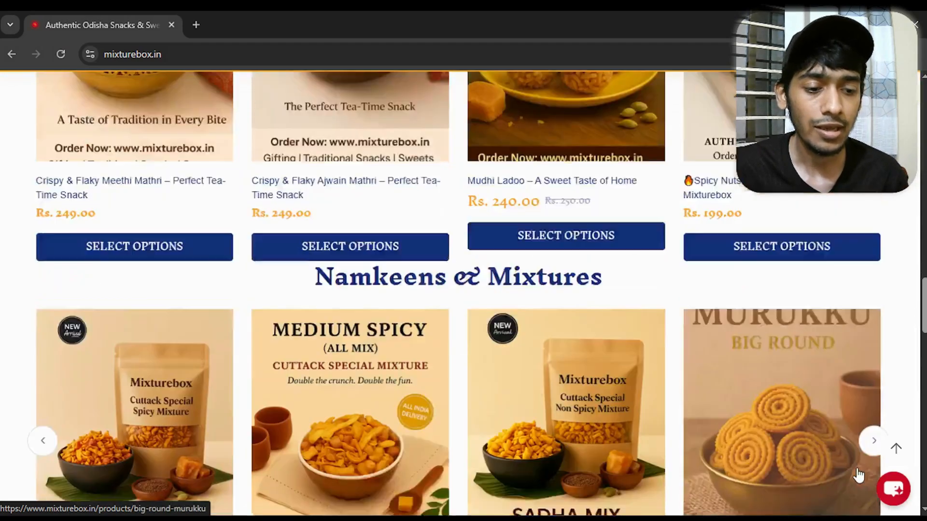
{"action": "left_click", "coordinate": [890, 488]}
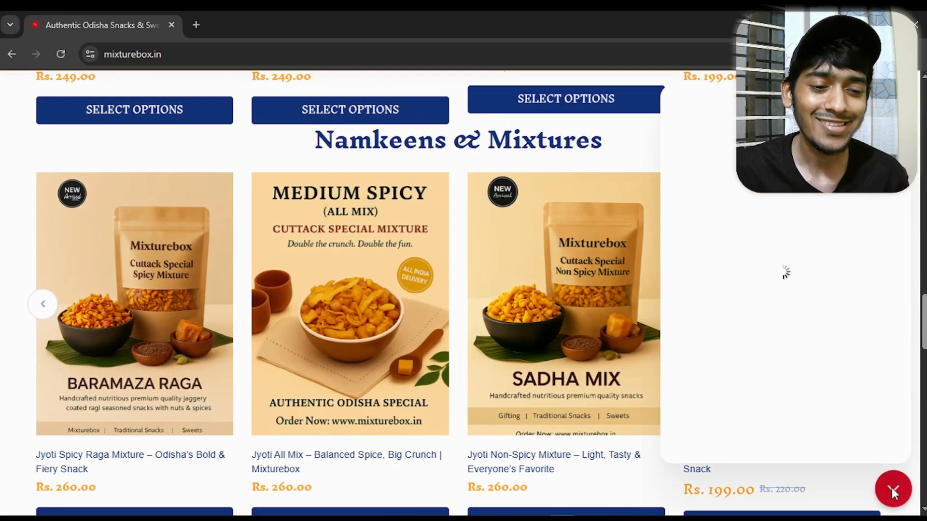